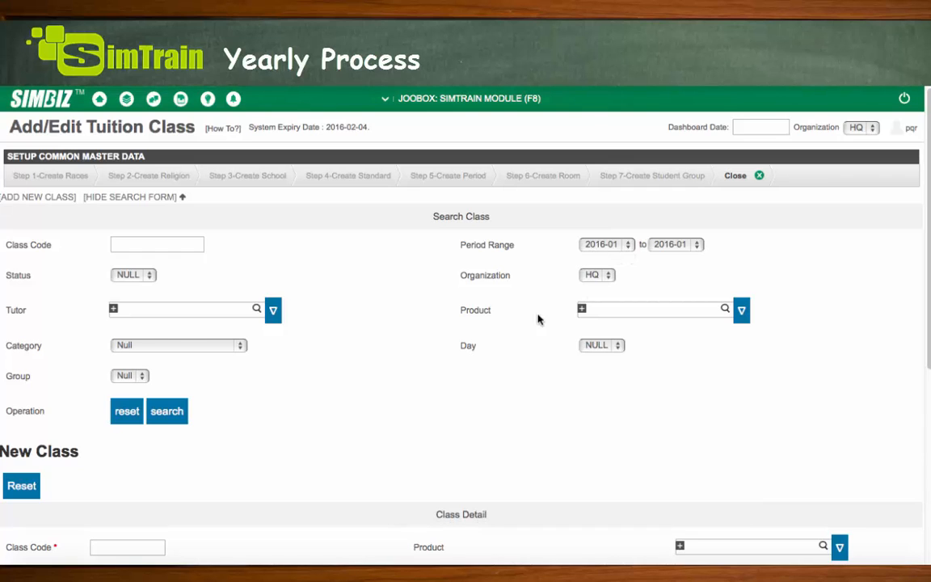
List the 2016-01 tuition classes and generate the MPS Mathematics Primary School class for the whole year, confirming the generation.
{"action": "left_click", "coordinate": [168, 413]}
{"action": "scroll", "coordinate": [315, 407], "scroll_direction": "down", "scroll_amount": 3}
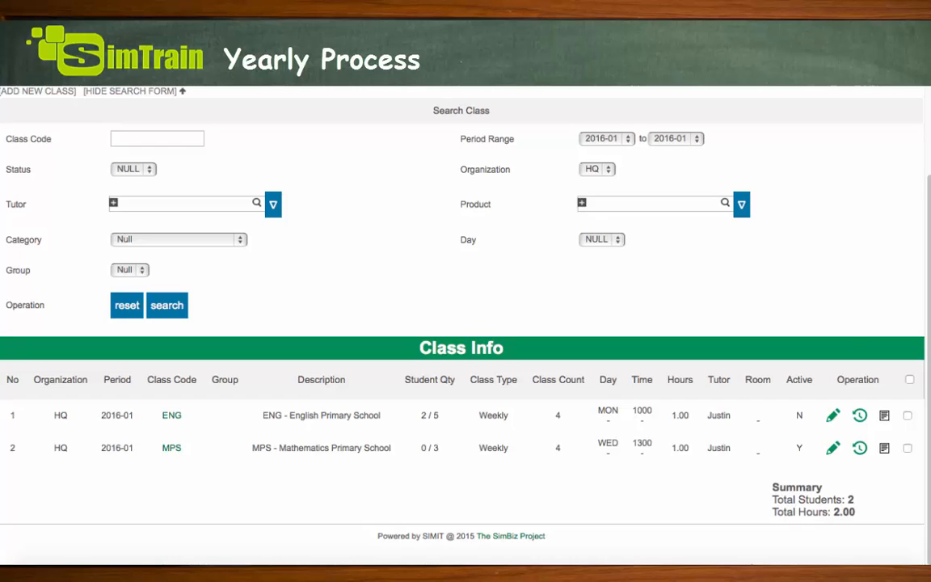
{"action": "left_click", "coordinate": [907, 448]}
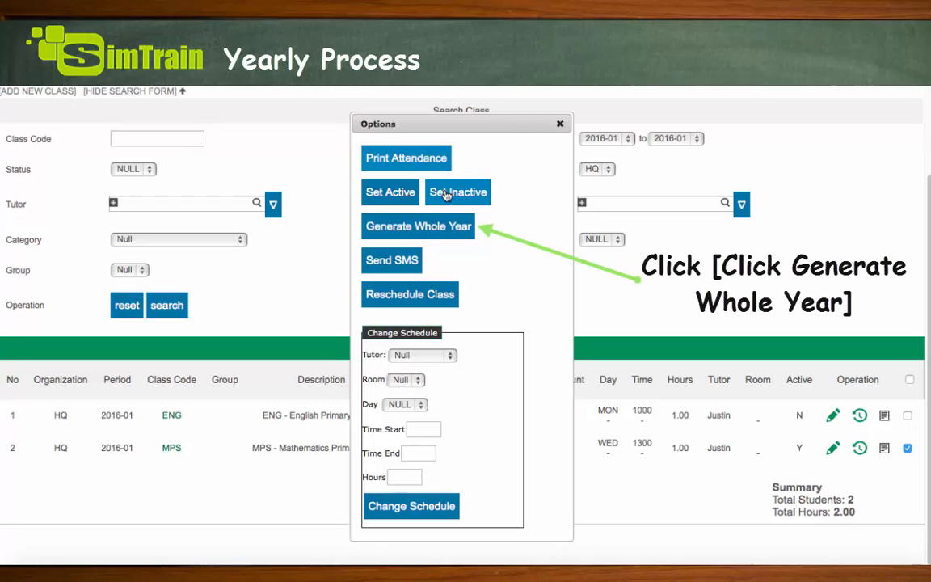
{"action": "left_click", "coordinate": [459, 235]}
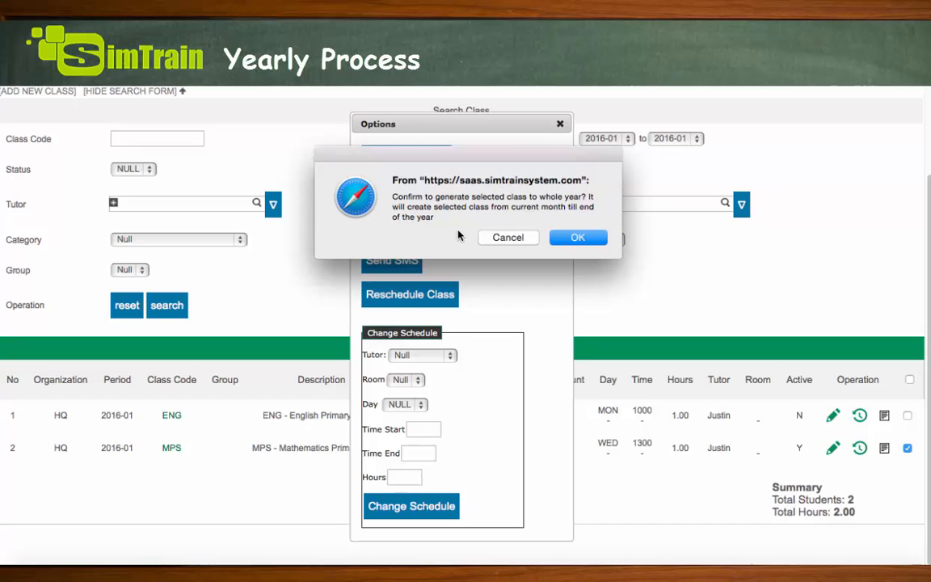
{"action": "left_click", "coordinate": [577, 237]}
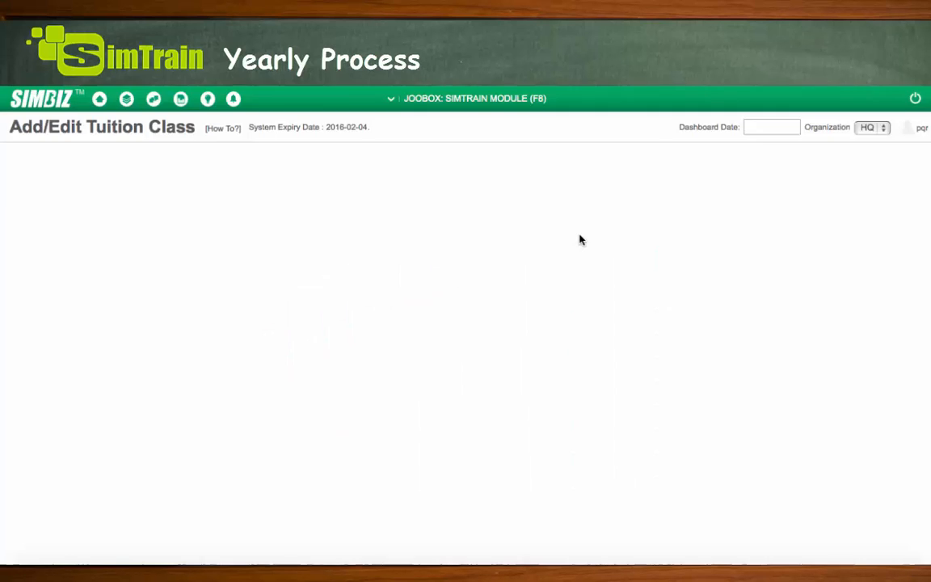
Search the tuition classes for period 2016-07 and check the class list.
{"action": "scroll", "coordinate": [361, 446], "scroll_direction": "down", "scroll_amount": 2}
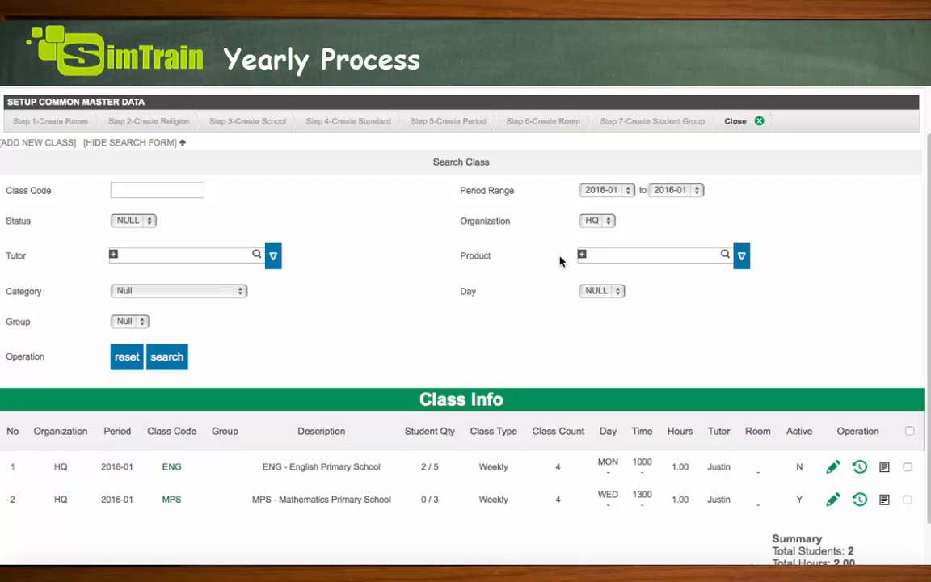
{"action": "left_click", "coordinate": [629, 191]}
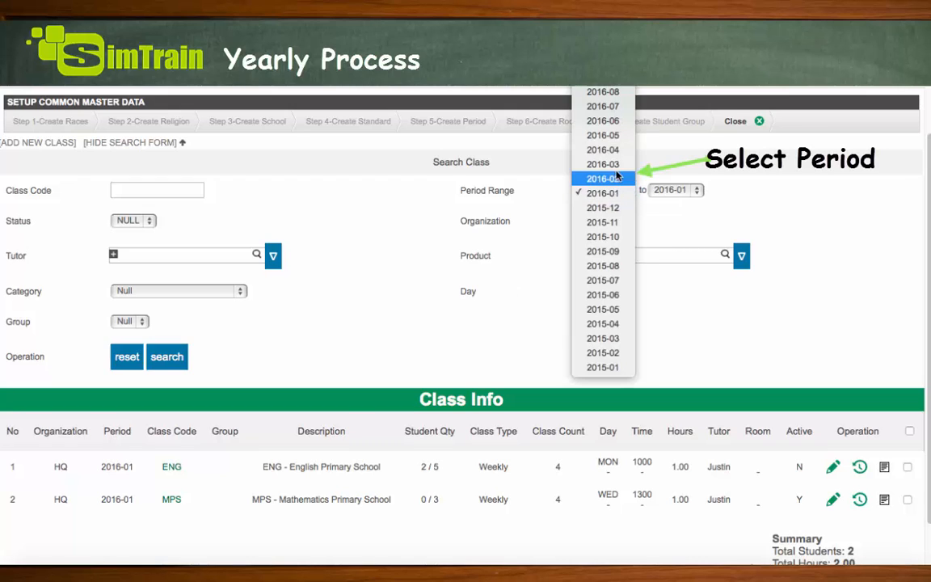
{"action": "left_click", "coordinate": [611, 108]}
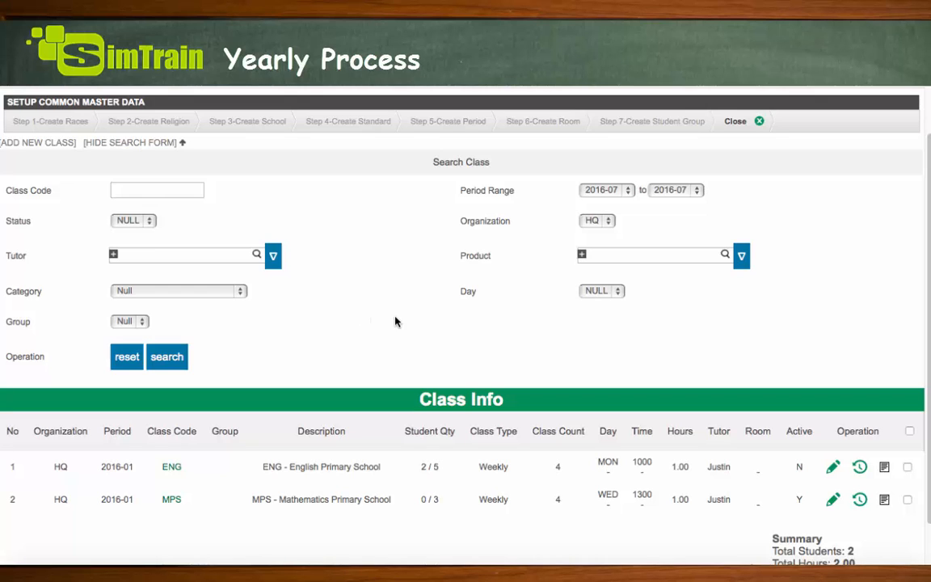
{"action": "left_click", "coordinate": [167, 358]}
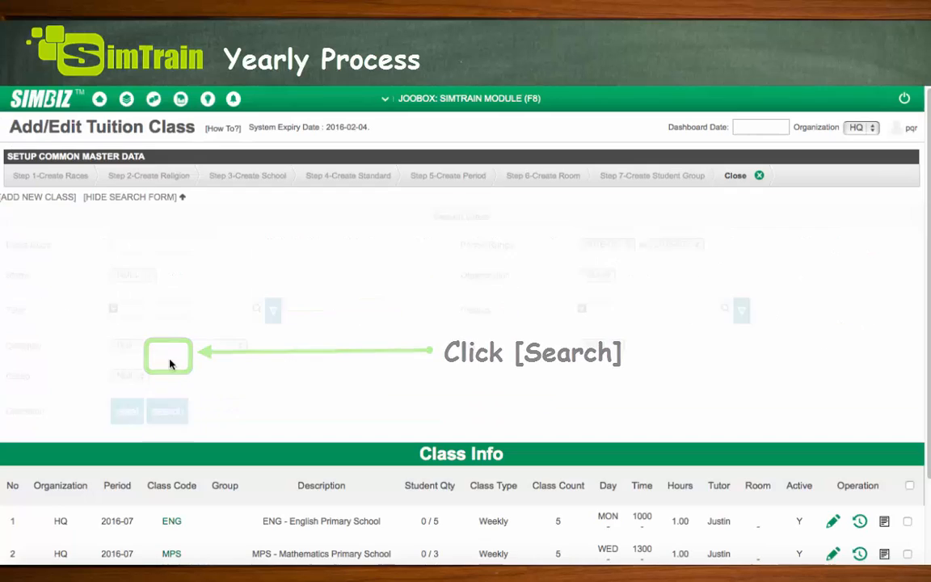
{"action": "scroll", "coordinate": [365, 401], "scroll_direction": "down", "scroll_amount": 1}
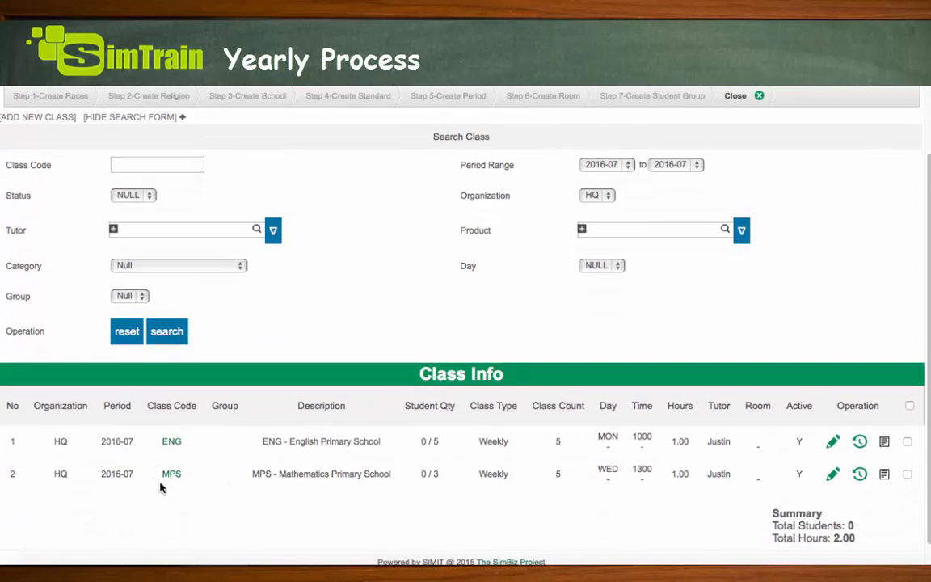
Search the tuition classes for period 2016-10 and check the class list.
{"action": "left_click", "coordinate": [620, 165]}
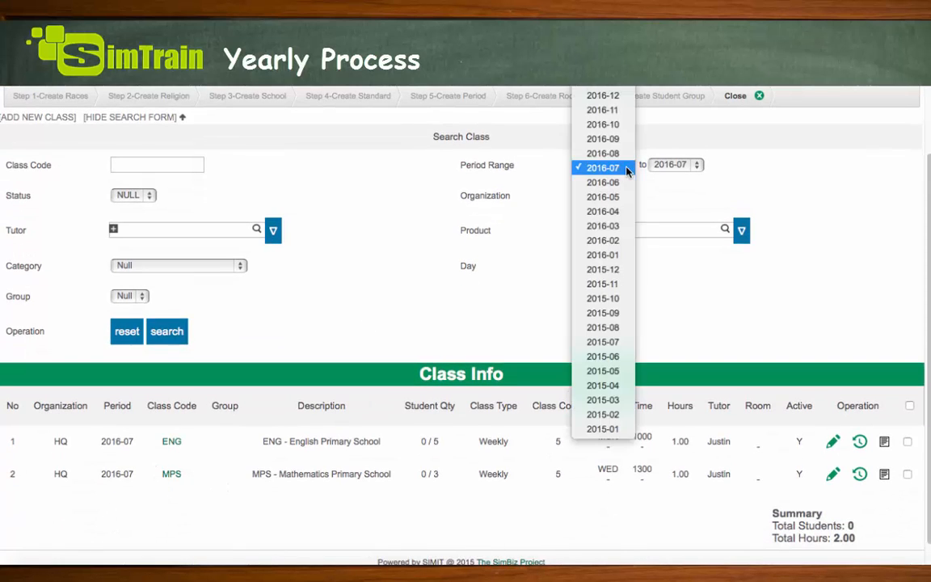
{"action": "left_click", "coordinate": [622, 123]}
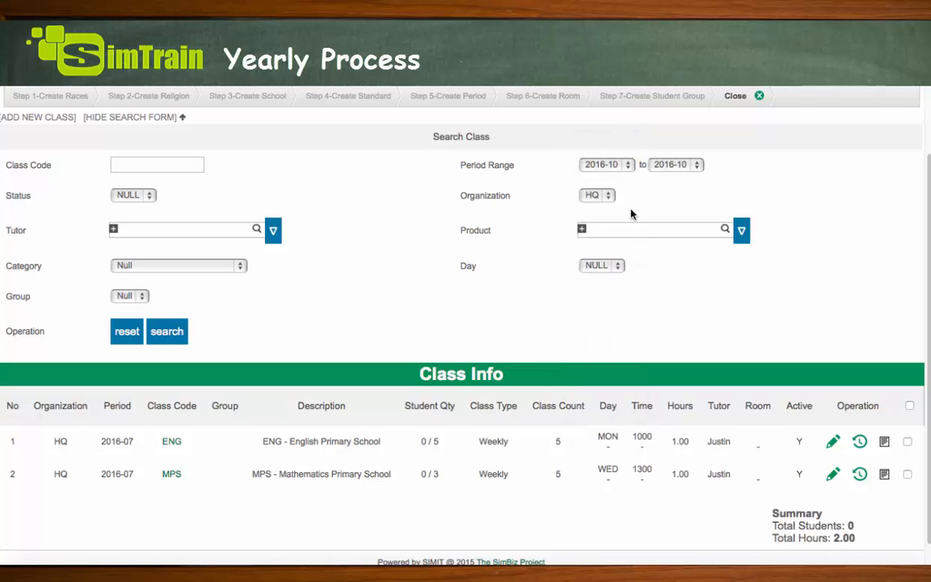
{"action": "left_click", "coordinate": [165, 345]}
{"action": "scroll", "coordinate": [252, 429], "scroll_direction": "down", "scroll_amount": 1}
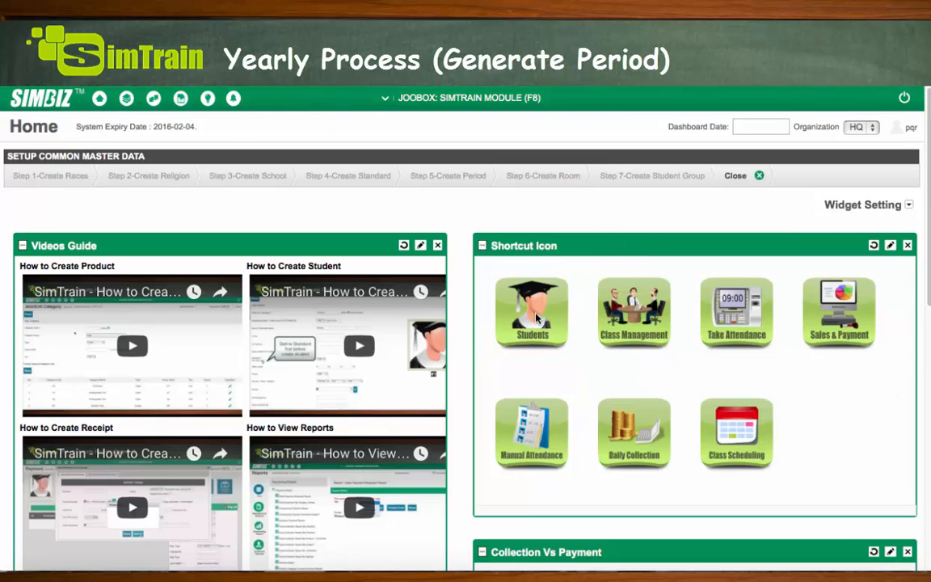
Open the student records, run an unfiltered student search and review the student list's details, including the standard.
{"action": "left_click", "coordinate": [533, 316]}
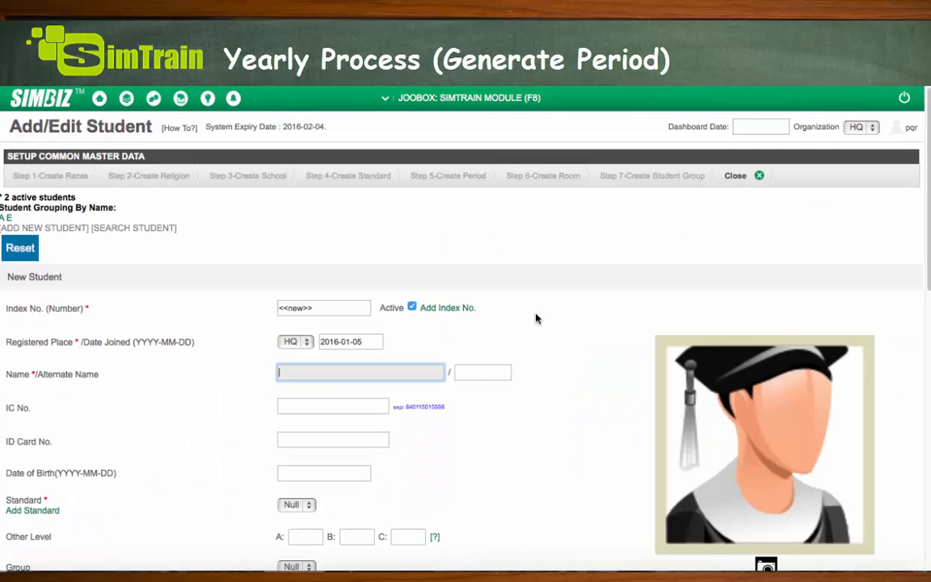
{"action": "left_click", "coordinate": [139, 231]}
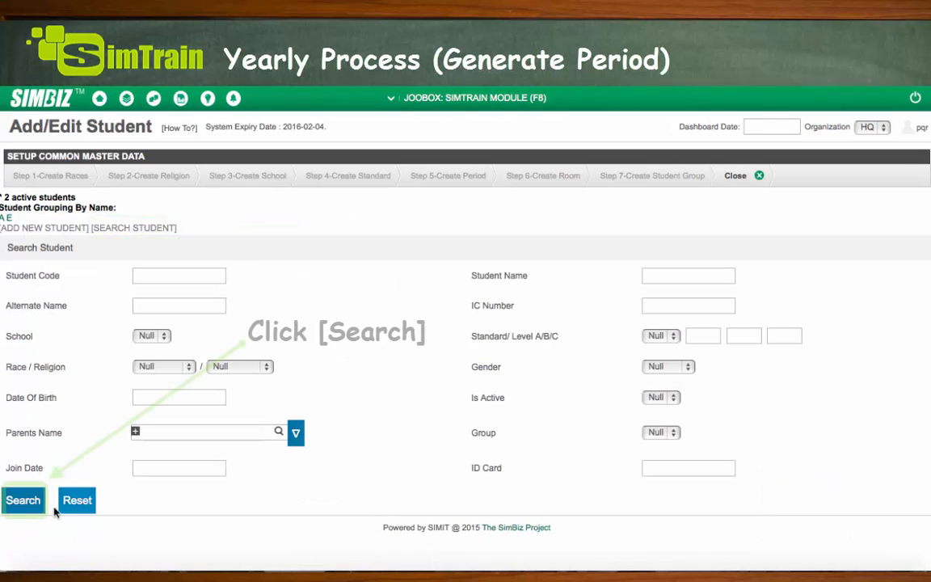
{"action": "left_click", "coordinate": [24, 501]}
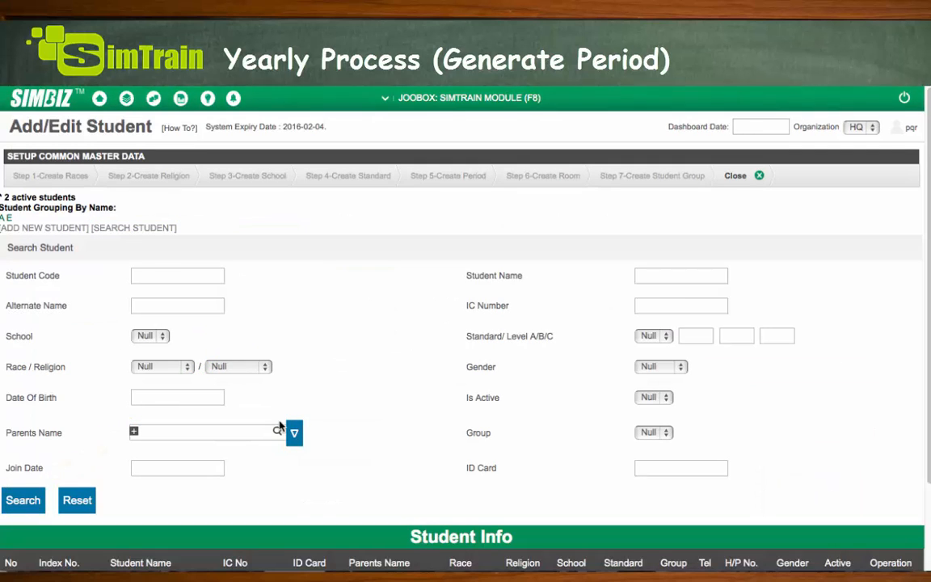
{"action": "scroll", "coordinate": [277, 428], "scroll_direction": "down", "scroll_amount": 3}
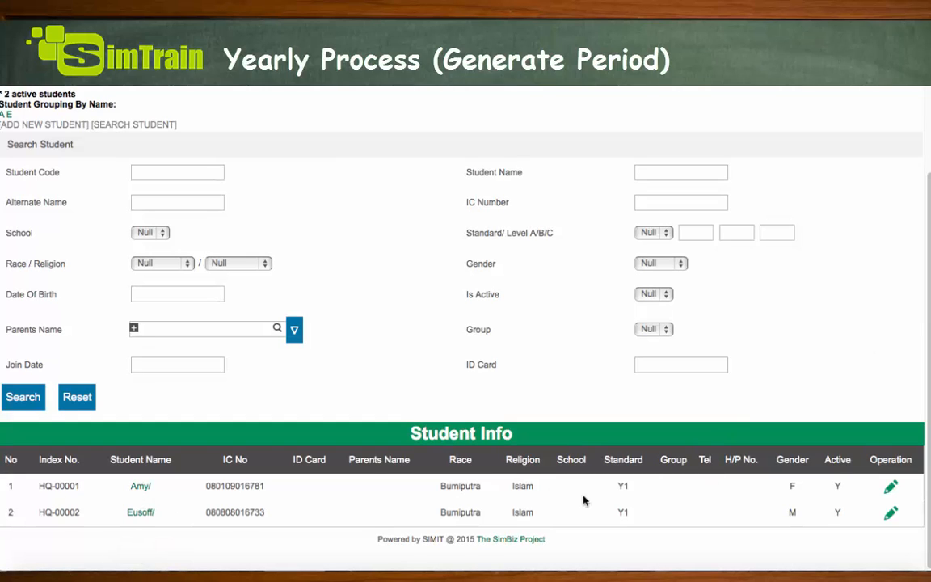
{"action": "scroll", "coordinate": [729, 526], "scroll_direction": "up", "scroll_amount": 1}
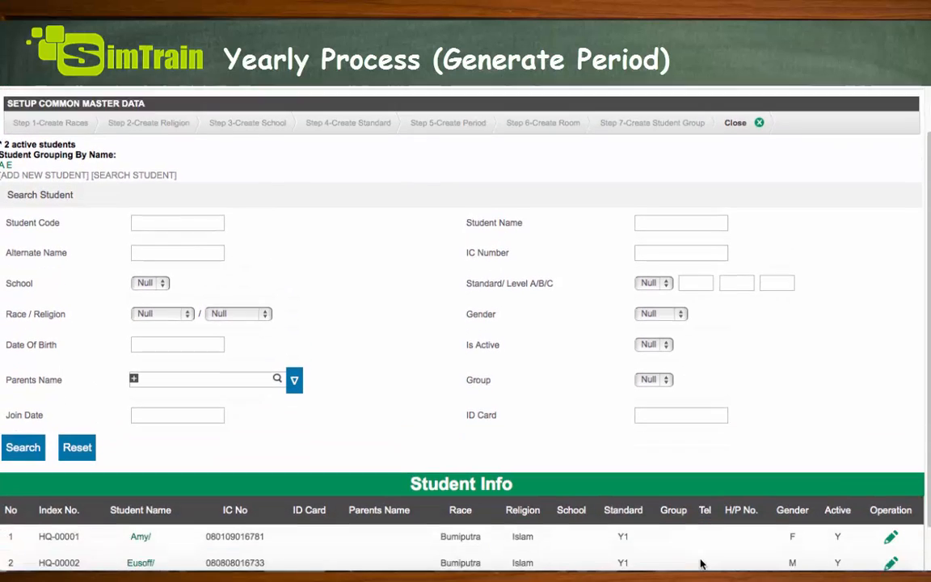
{"action": "scroll", "coordinate": [701, 563], "scroll_direction": "down", "scroll_amount": 1}
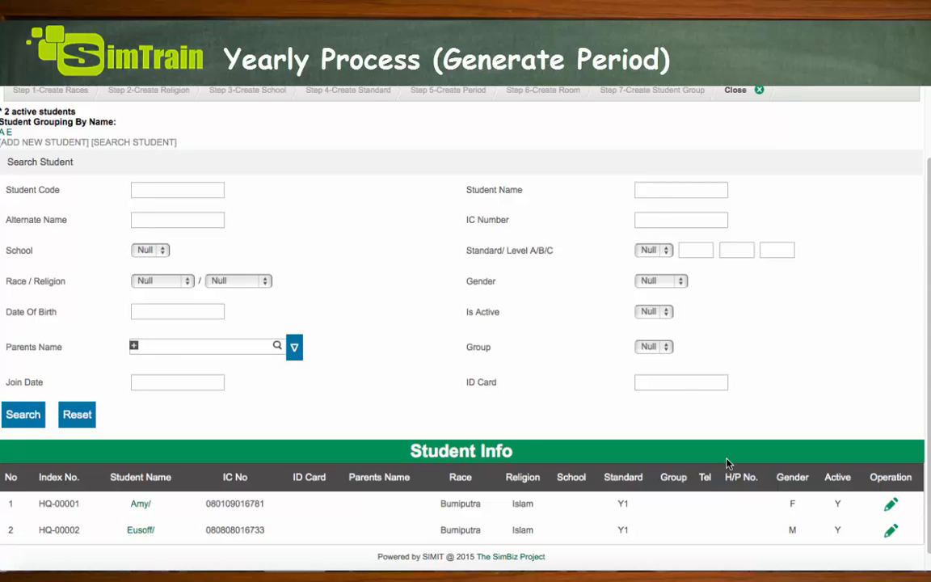
{"action": "scroll", "coordinate": [458, 187], "scroll_direction": "up", "scroll_amount": 3}
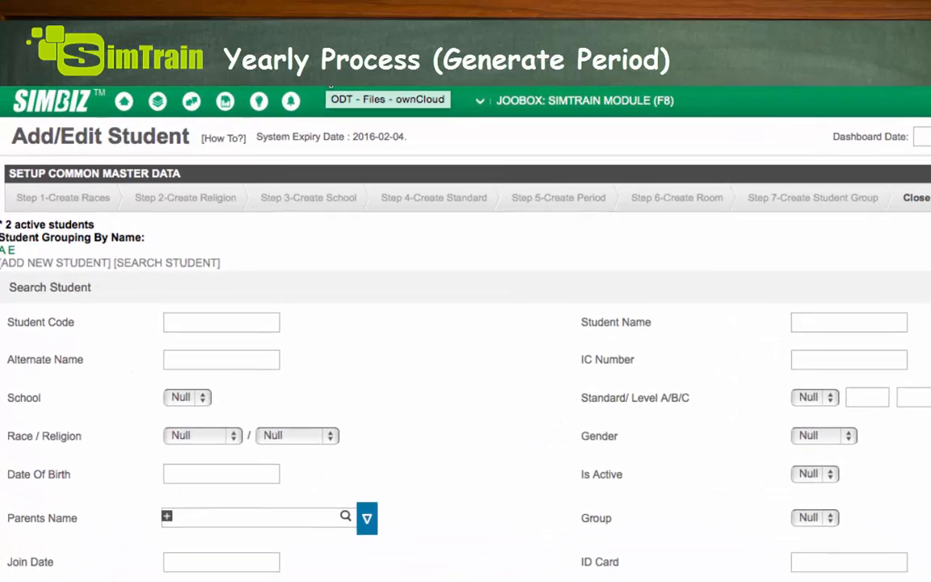
Return to the tuition class page, search the classes for period 2016-12 and review the class list.
{"action": "left_click", "coordinate": [152, 100]}
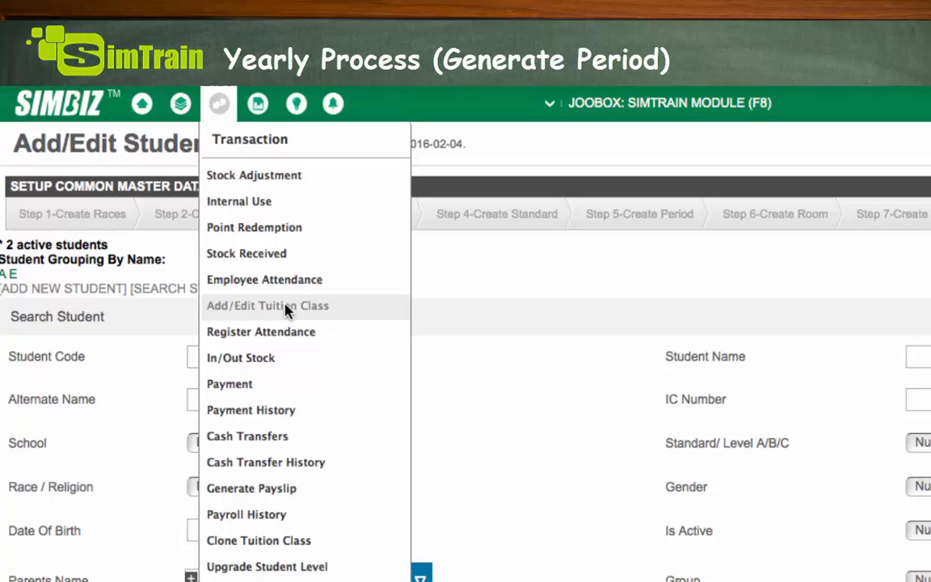
{"action": "left_click", "coordinate": [285, 307]}
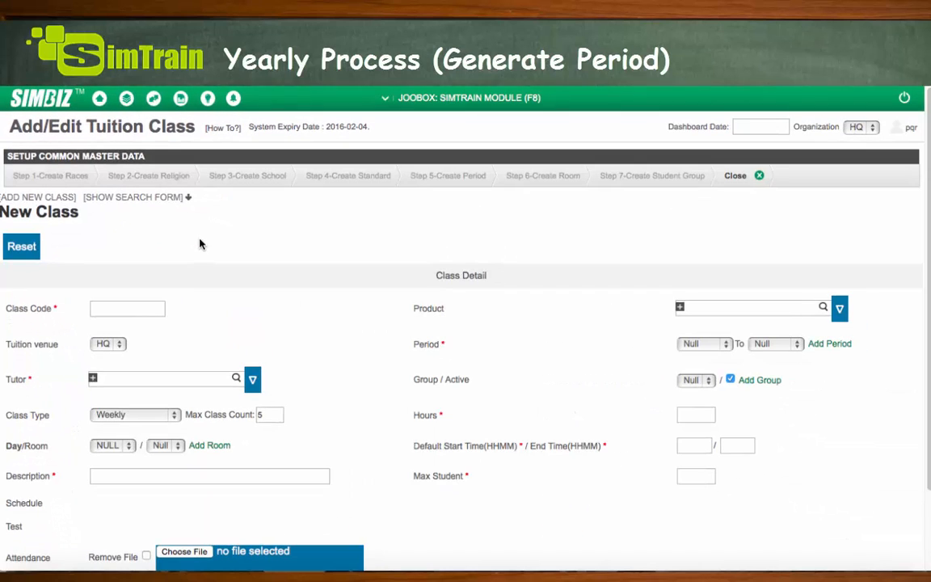
{"action": "left_click", "coordinate": [136, 198]}
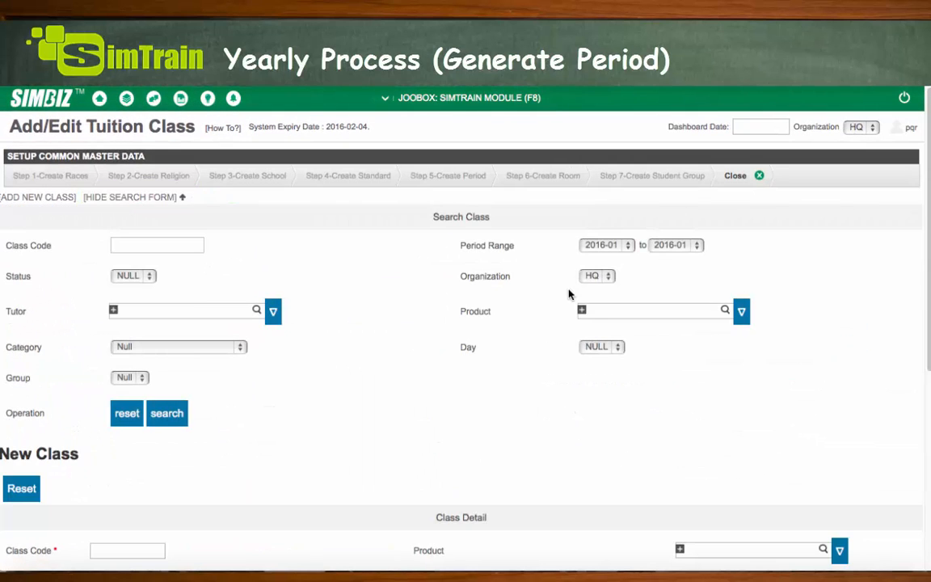
{"action": "left_click", "coordinate": [628, 246]}
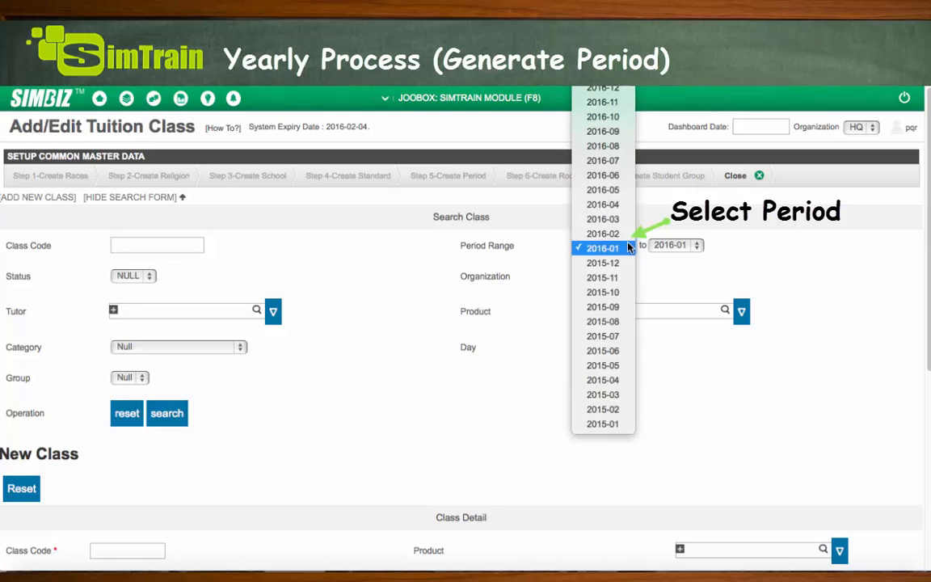
{"action": "left_click", "coordinate": [610, 91]}
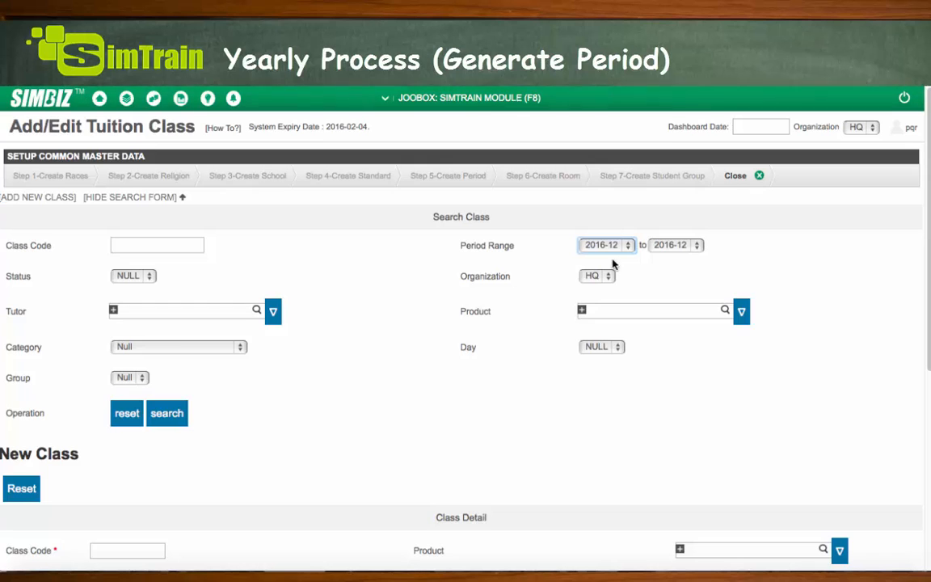
{"action": "left_click", "coordinate": [168, 414]}
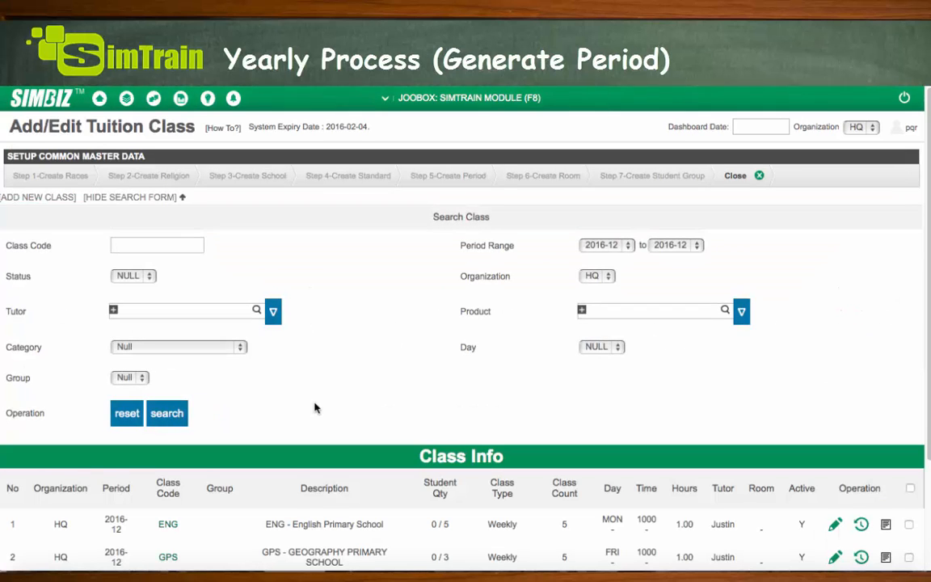
{"action": "scroll", "coordinate": [315, 408], "scroll_direction": "down", "scroll_amount": 3}
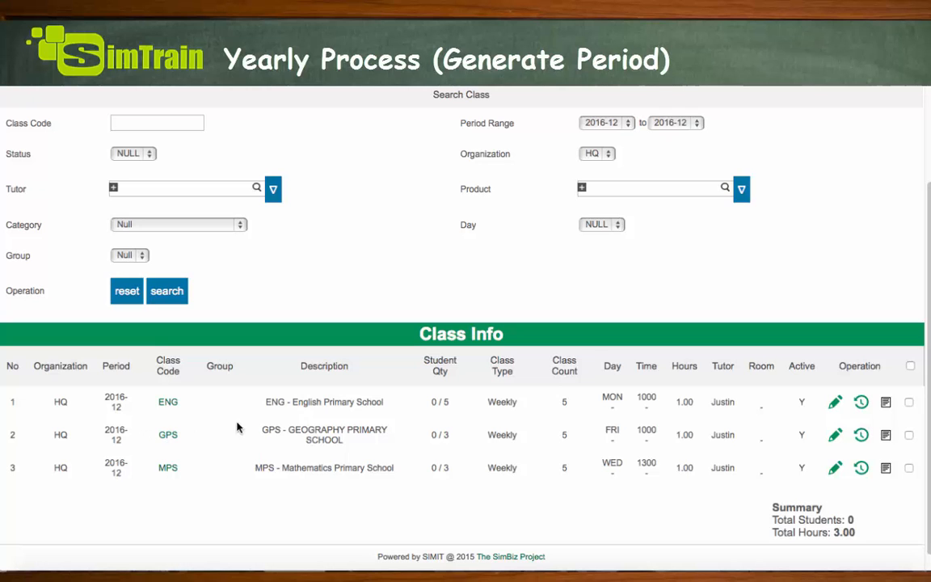
{"action": "scroll", "coordinate": [322, 249], "scroll_direction": "up", "scroll_amount": 1}
{"action": "scroll", "coordinate": [324, 249], "scroll_direction": "down", "scroll_amount": 2}
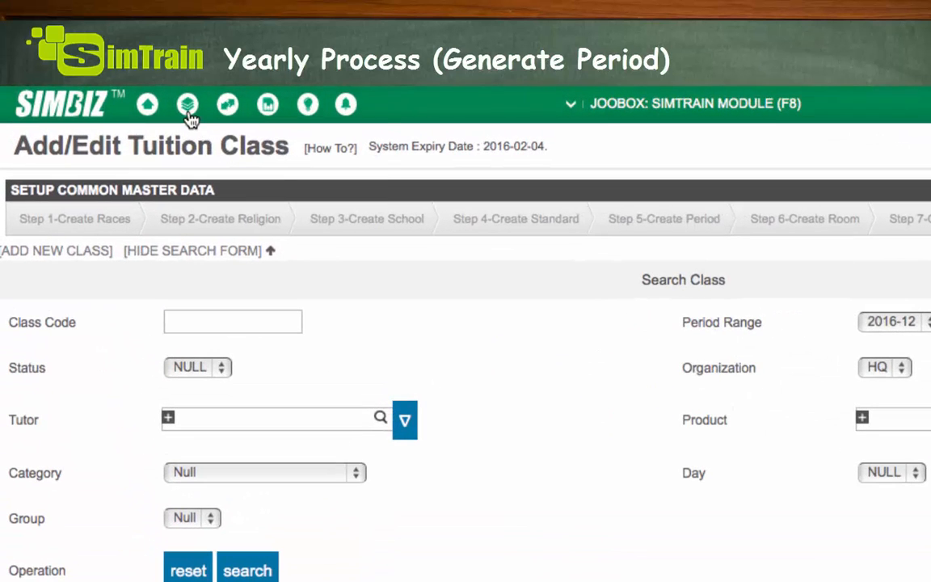
Open the Add/Edit Period page and check which years are available for the From Month/Year.
{"action": "left_click", "coordinate": [187, 114]}
{"action": "mouse_move", "coordinate": [305, 212]}
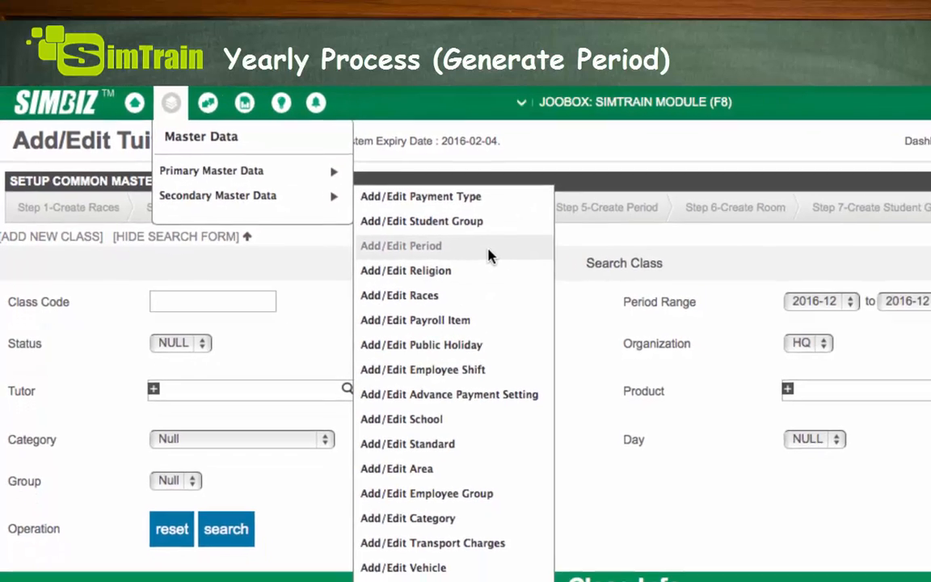
{"action": "left_click", "coordinate": [517, 263]}
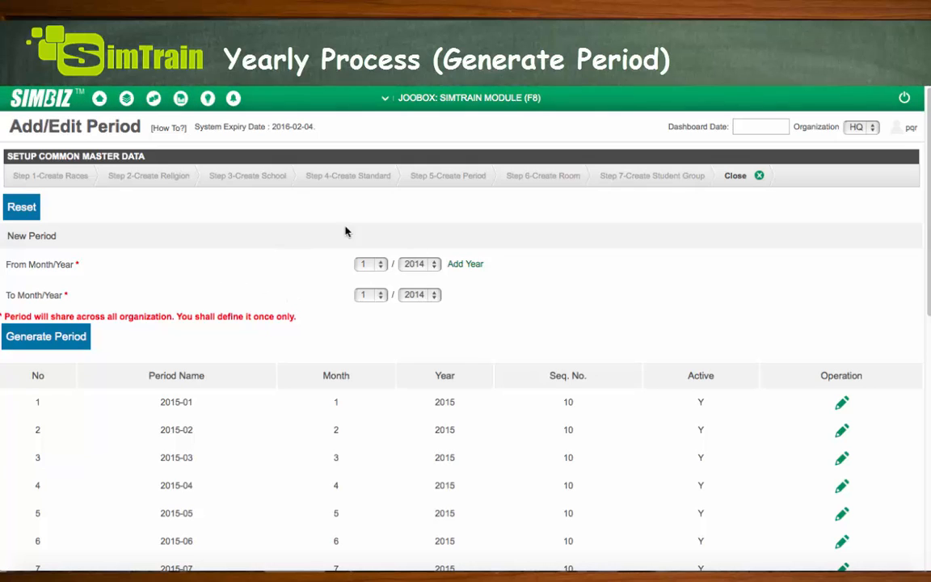
{"action": "left_click", "coordinate": [434, 270]}
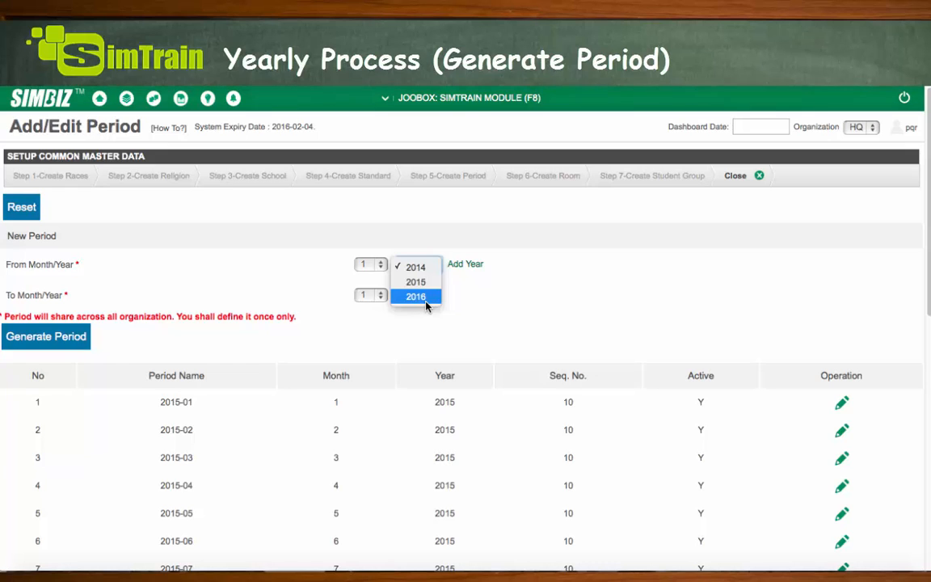
{"action": "left_click", "coordinate": [509, 289]}
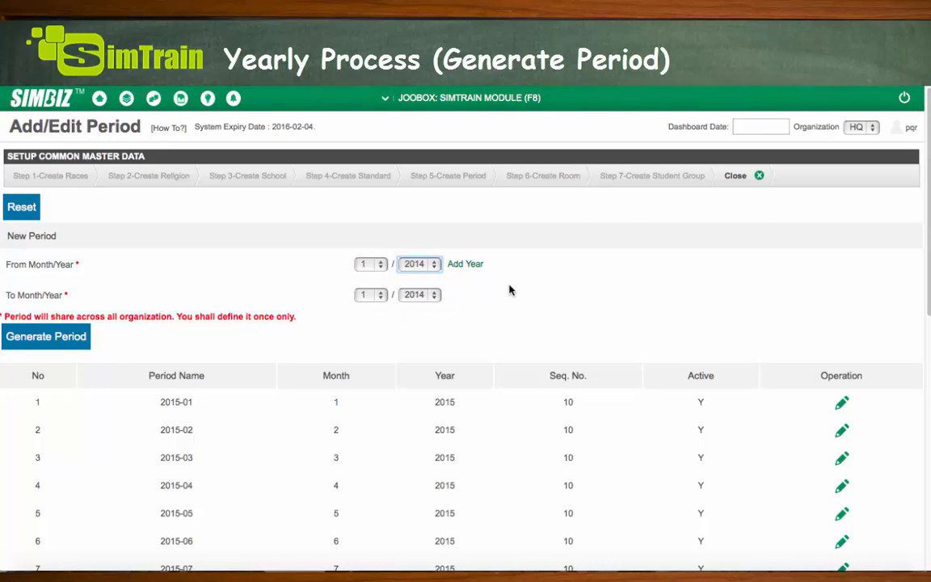
Add a new active year with year code 2017 and description 2017, and save the record.
{"action": "left_click", "coordinate": [466, 265]}
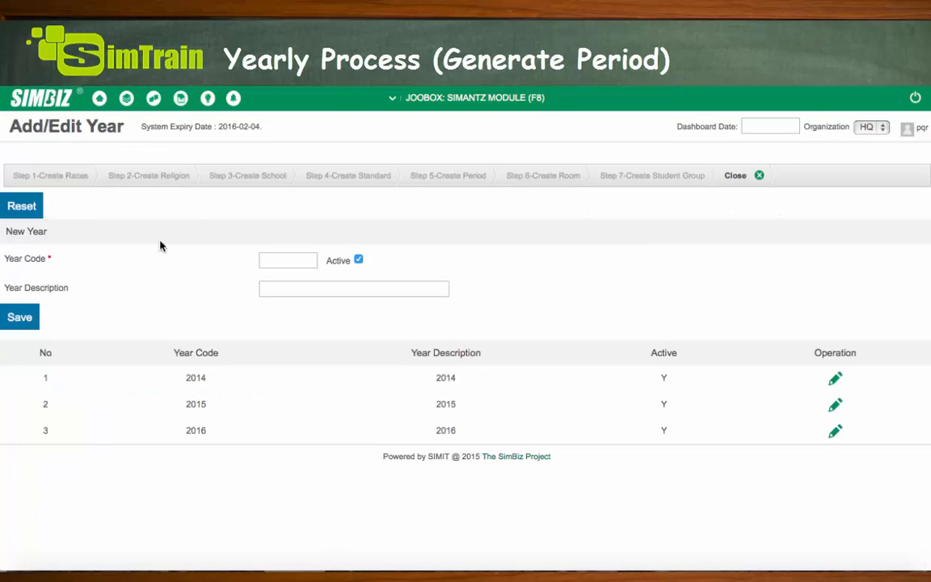
{"action": "left_click", "coordinate": [282, 260]}
{"action": "type", "text": "2017"}
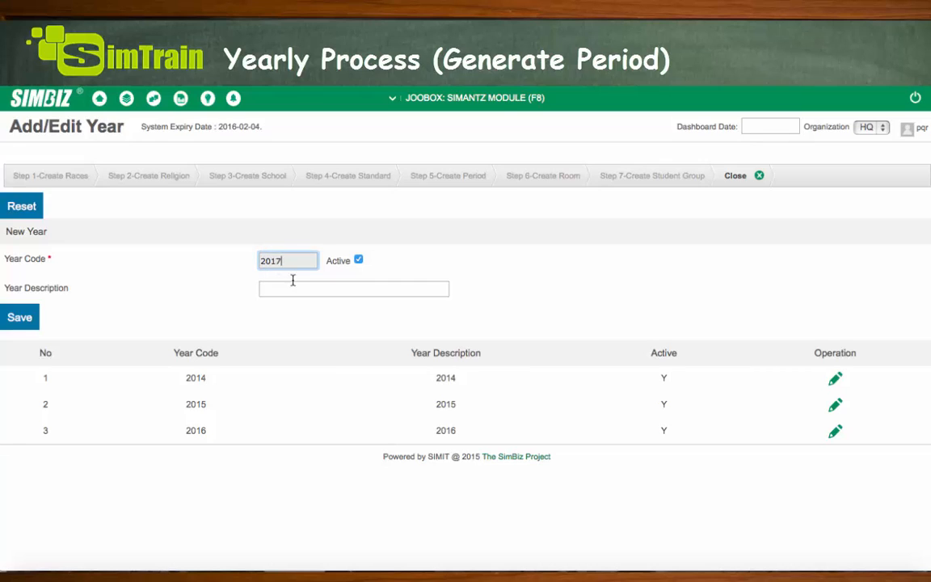
{"action": "left_click", "coordinate": [293, 285]}
{"action": "type", "text": "201"}
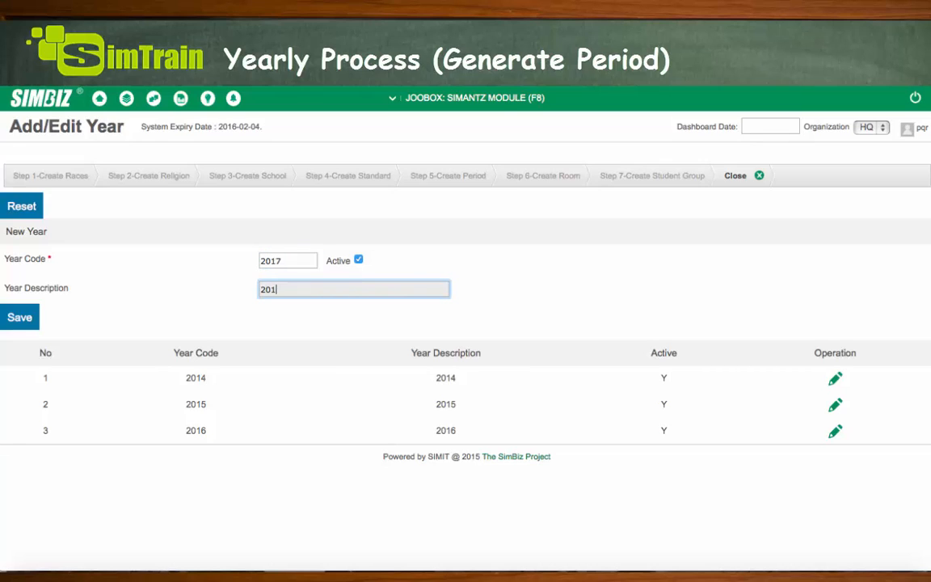
{"action": "type", "text": "7"}
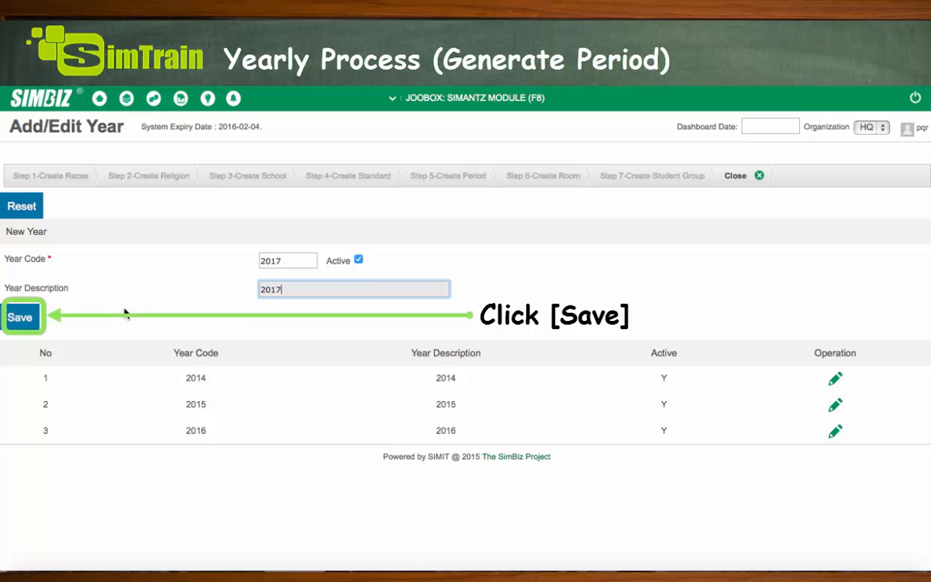
{"action": "left_click", "coordinate": [31, 322]}
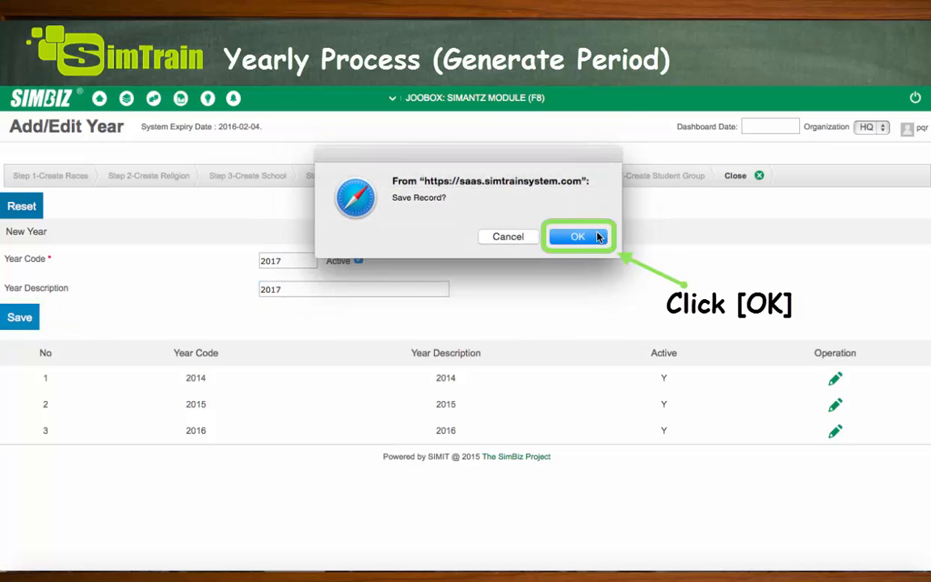
{"action": "left_click", "coordinate": [598, 237]}
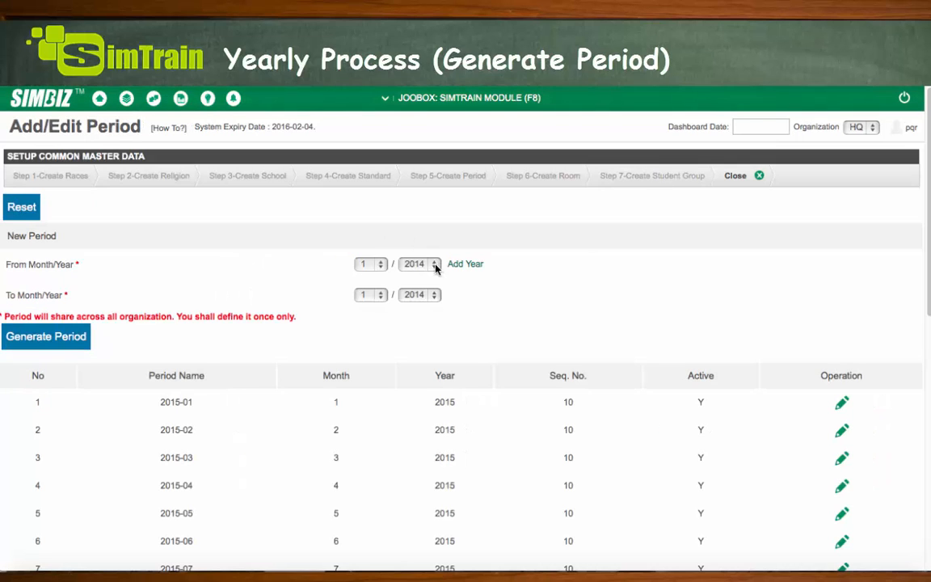
Set the new period range from month 1 of 2017 to month 12 of 2017.
{"action": "left_click", "coordinate": [436, 266]}
{"action": "left_click", "coordinate": [434, 267]}
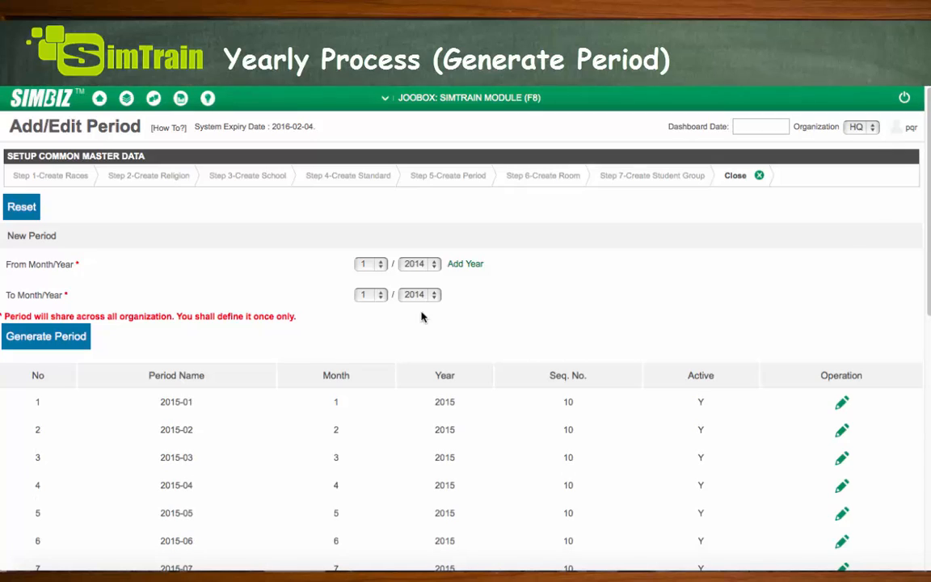
{"action": "left_click", "coordinate": [434, 268]}
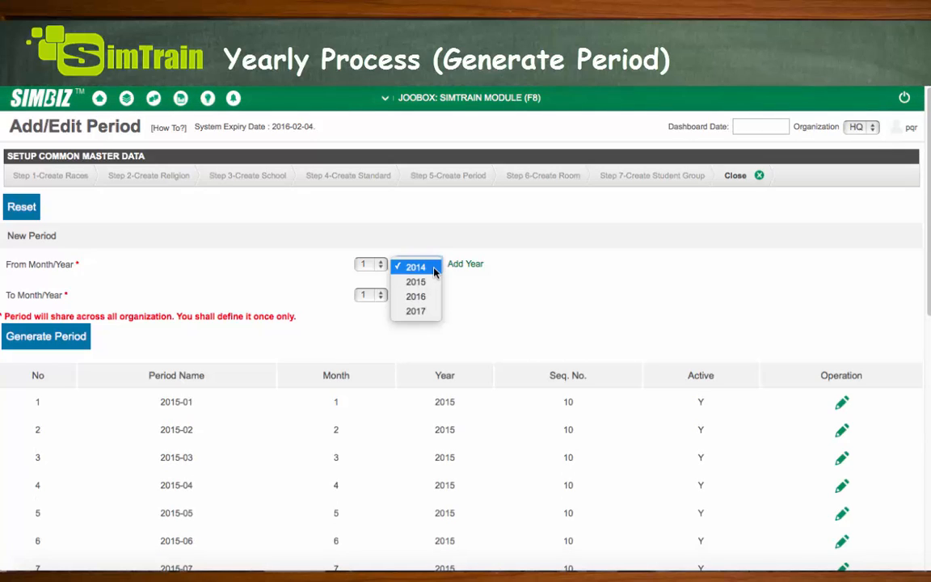
{"action": "left_click", "coordinate": [430, 313]}
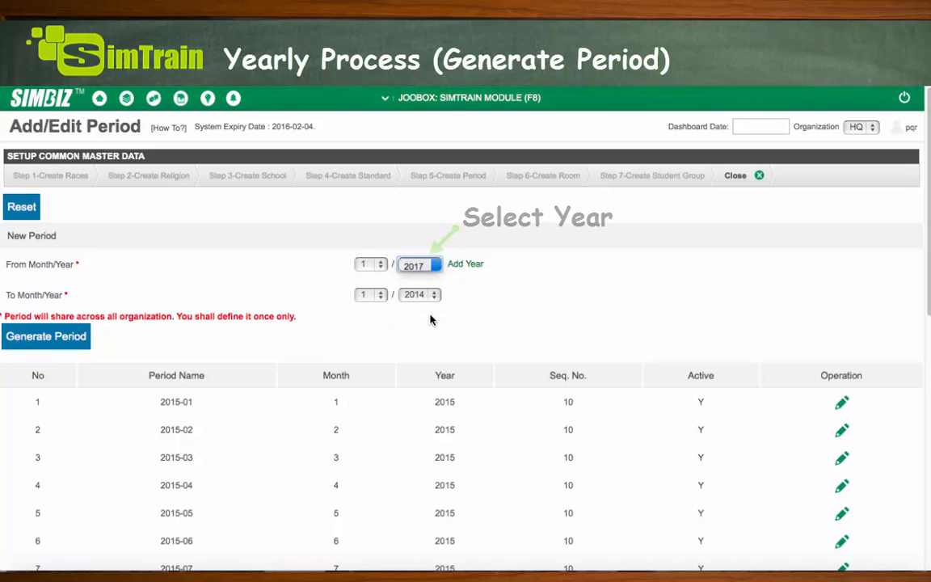
{"action": "left_click", "coordinate": [380, 266]}
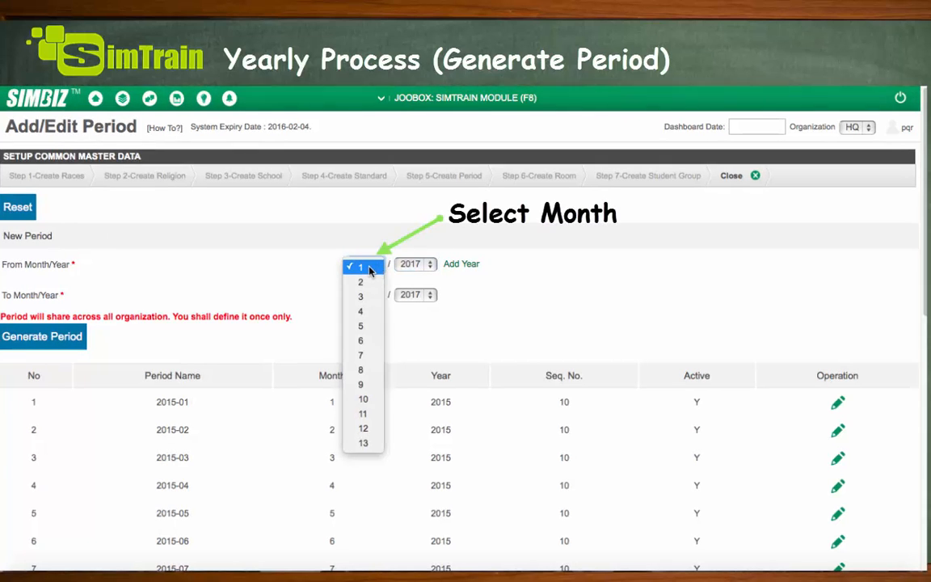
{"action": "left_click", "coordinate": [369, 270]}
{"action": "left_click", "coordinate": [365, 294]}
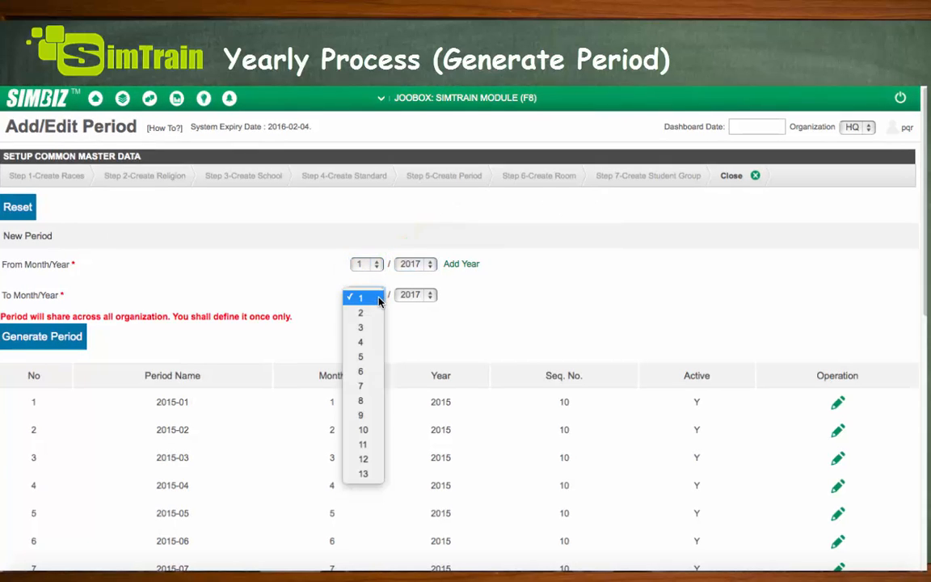
{"action": "left_click", "coordinate": [374, 459]}
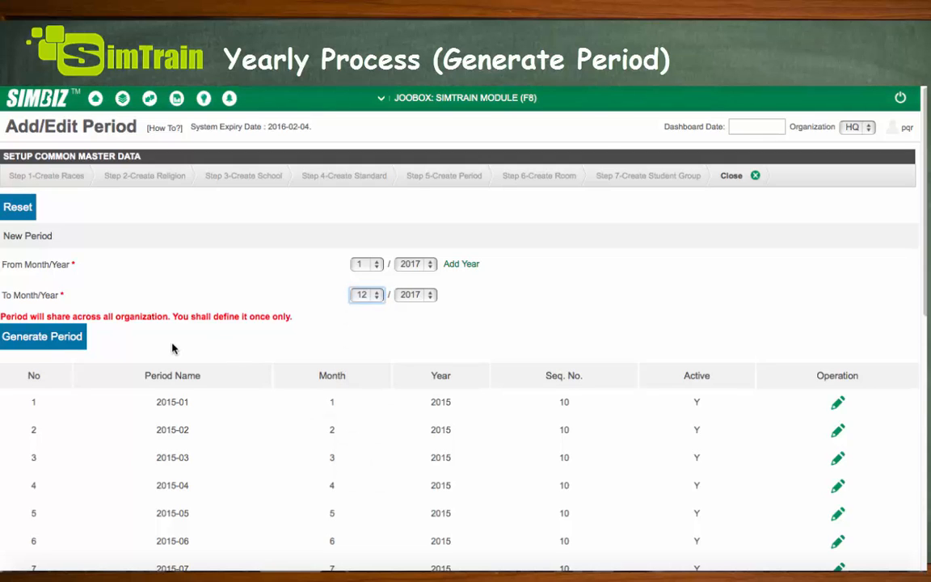
Generate the periods for the chosen range, confirm the generation and check the 2017 entries in the period list.
{"action": "left_click", "coordinate": [57, 347]}
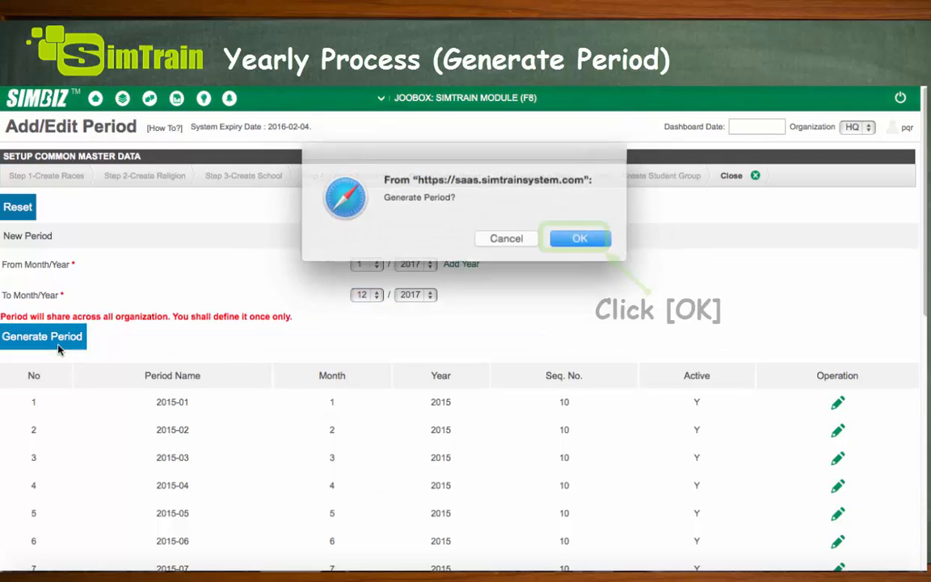
{"action": "left_click", "coordinate": [560, 240]}
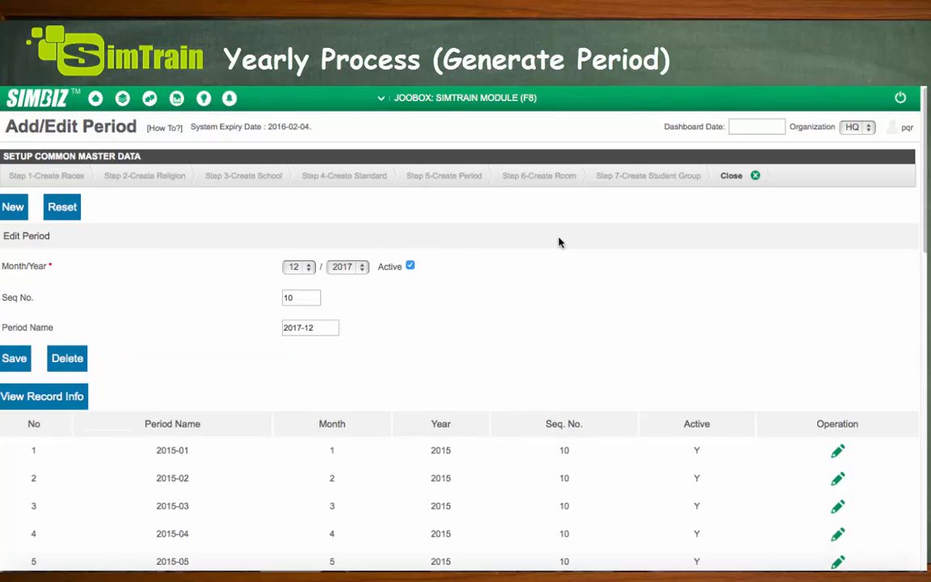
{"action": "scroll", "coordinate": [489, 349], "scroll_direction": "down", "scroll_amount": 2}
{"action": "scroll", "coordinate": [488, 349], "scroll_direction": "down", "scroll_amount": 10}
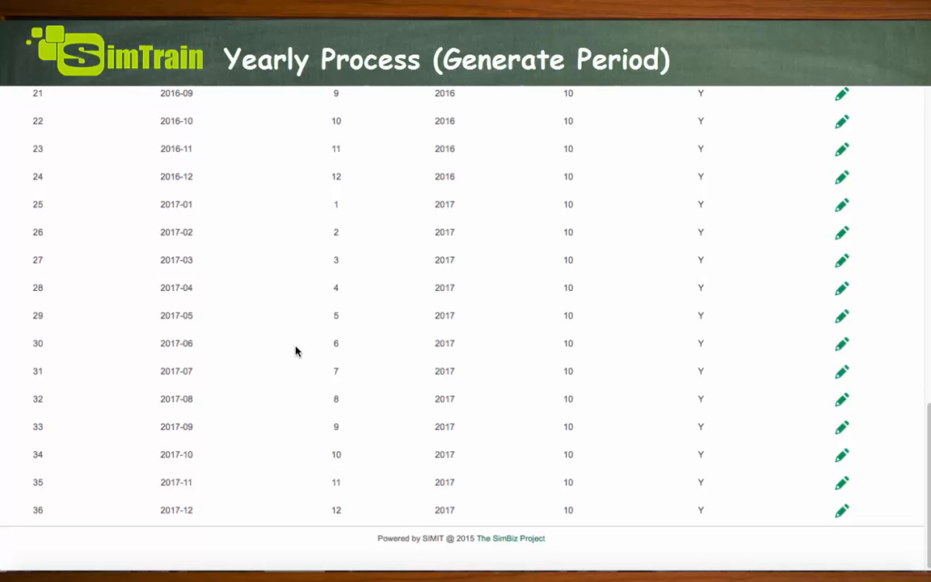
{"action": "scroll", "coordinate": [262, 394], "scroll_direction": "up", "scroll_amount": 3}
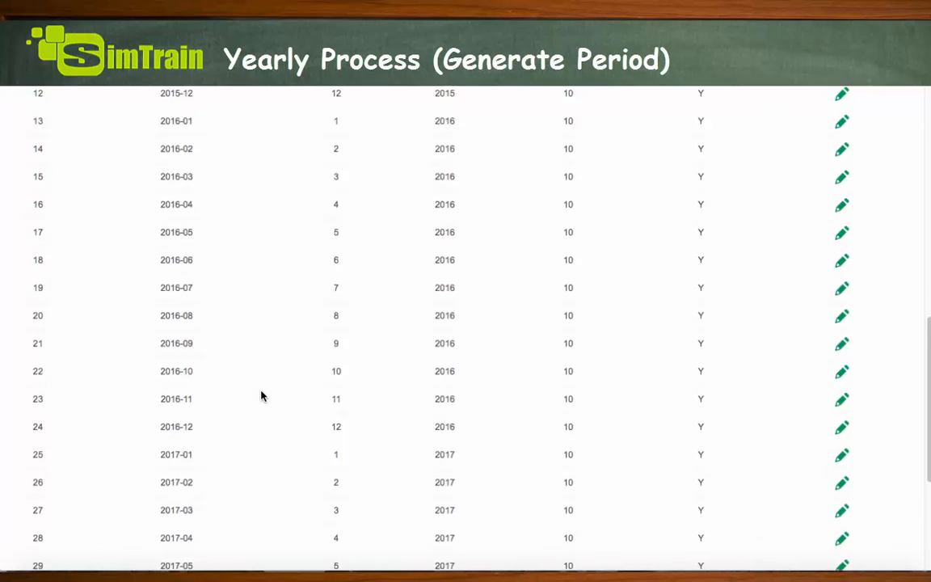
{"action": "scroll", "coordinate": [262, 394], "scroll_direction": "up", "scroll_amount": 10}
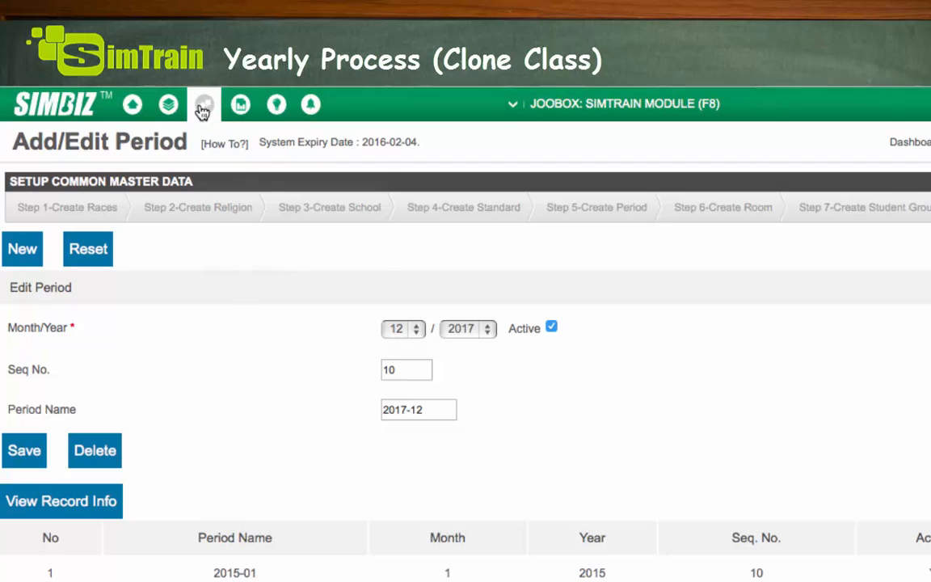
Open Clone Tuition Class and set the clone from period 2016-12 to target period 2017-01 with type Year End.
{"action": "left_click", "coordinate": [202, 110]}
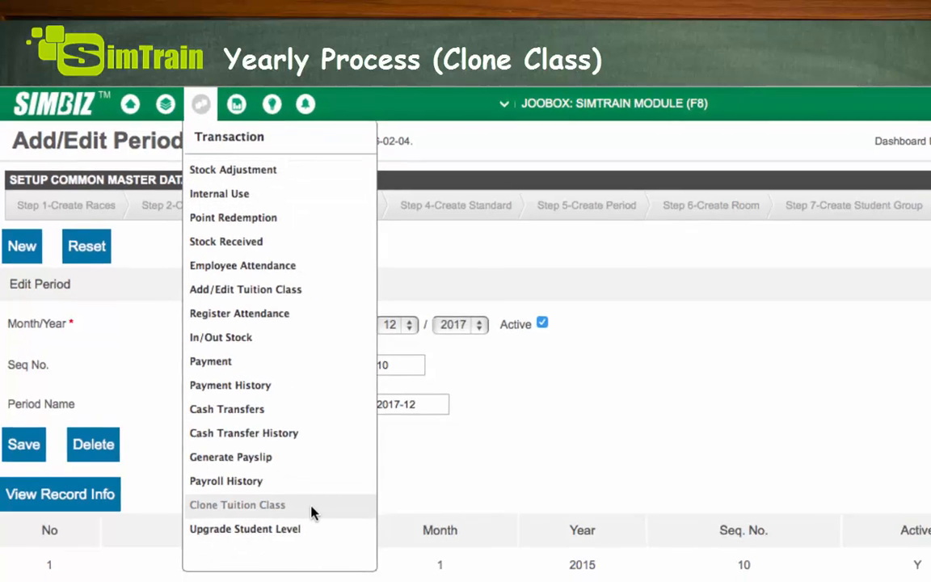
{"action": "left_click", "coordinate": [312, 507]}
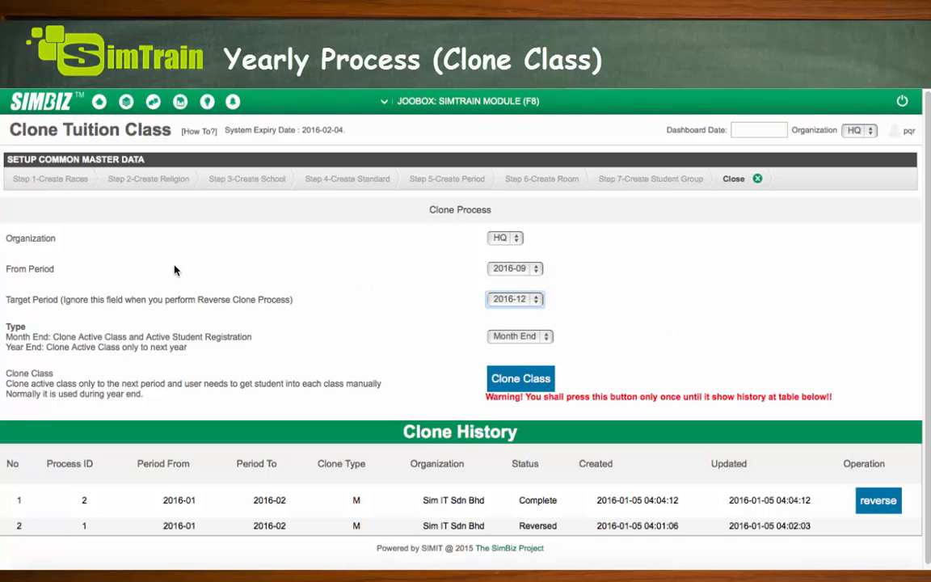
{"action": "left_click", "coordinate": [537, 274]}
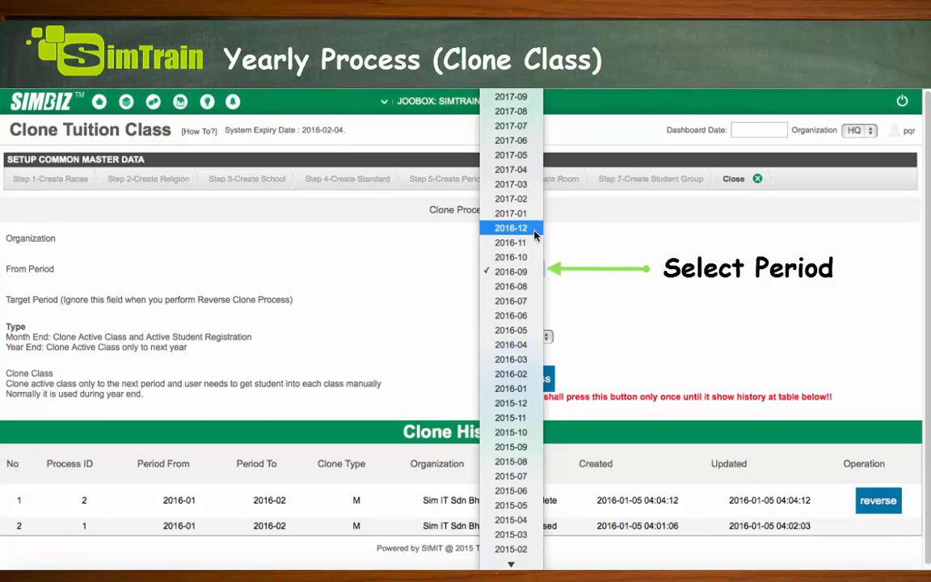
{"action": "left_click", "coordinate": [534, 235]}
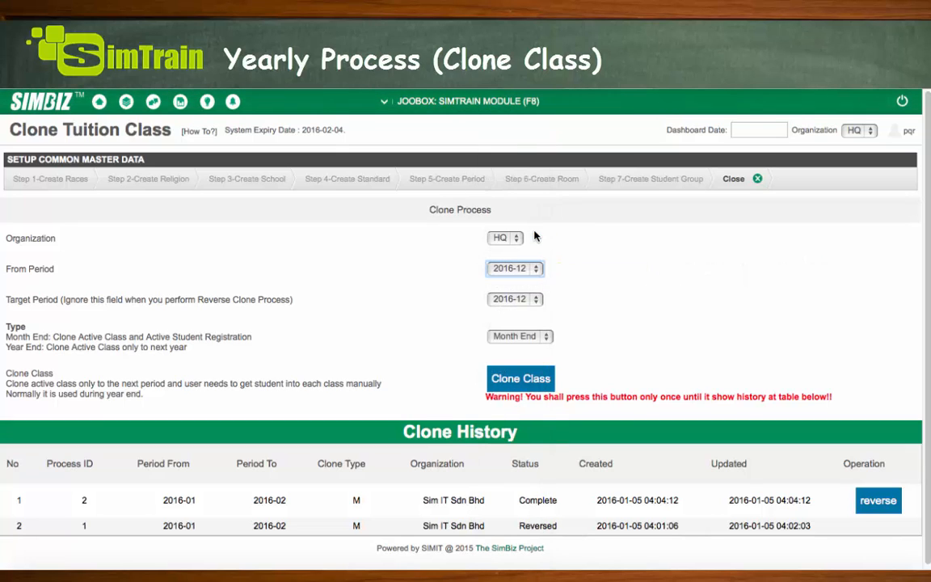
{"action": "left_click", "coordinate": [537, 300]}
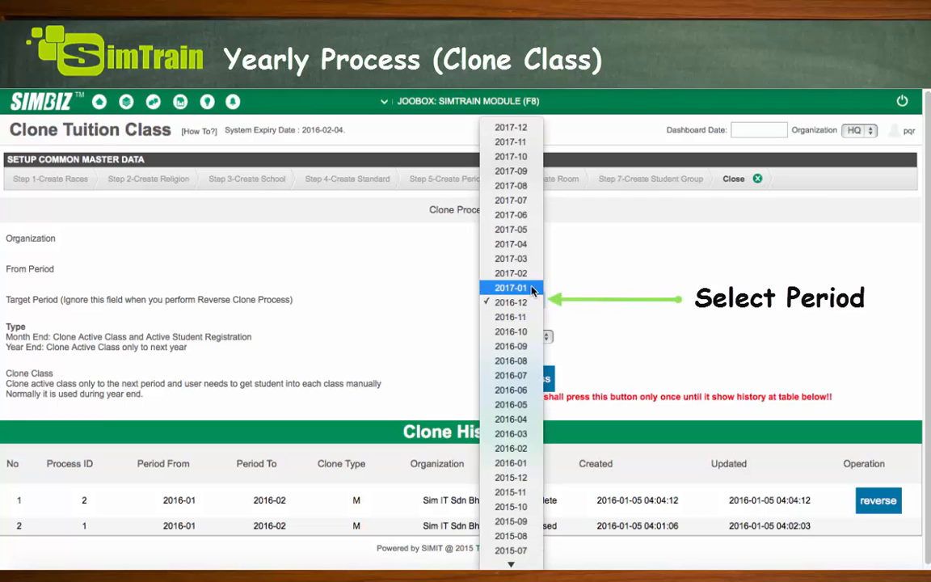
{"action": "left_click", "coordinate": [535, 288]}
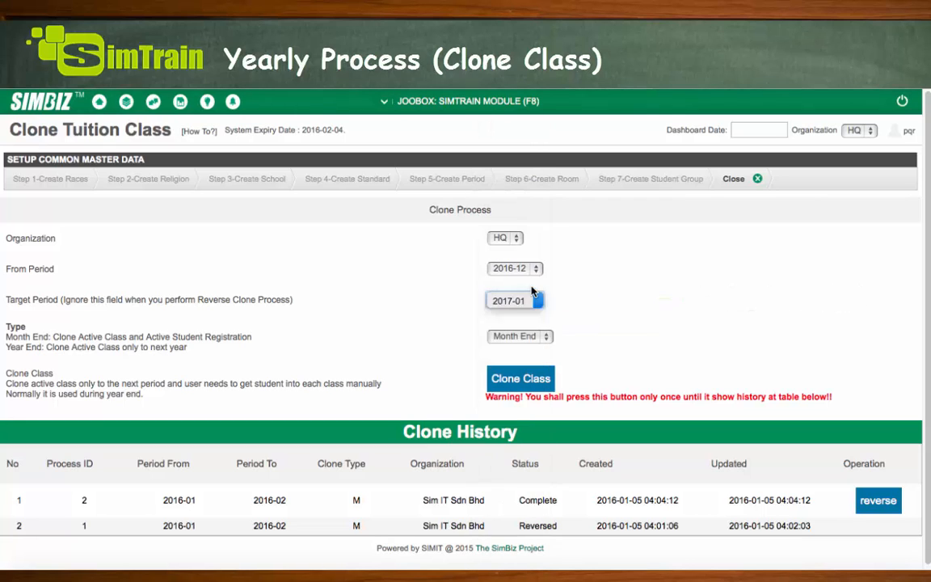
{"action": "left_click", "coordinate": [543, 335]}
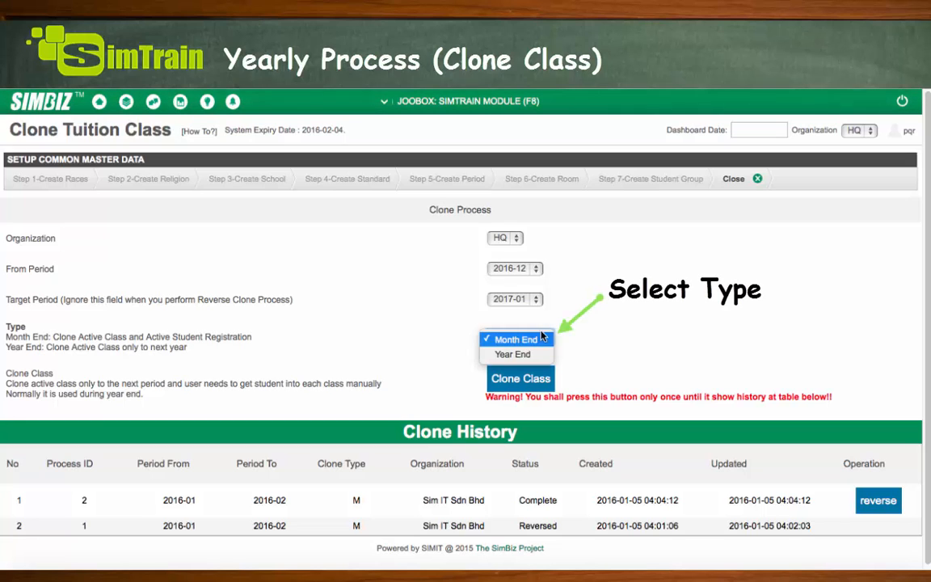
{"action": "left_click", "coordinate": [525, 350]}
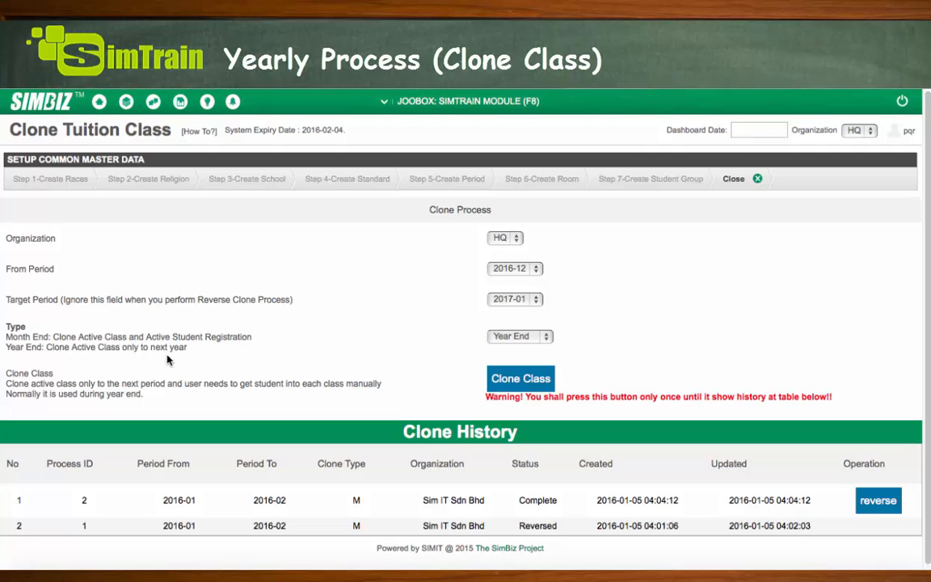
Run and confirm the class clone, and check its entry in the clone history.
{"action": "left_click", "coordinate": [545, 390]}
{"action": "left_click", "coordinate": [582, 241]}
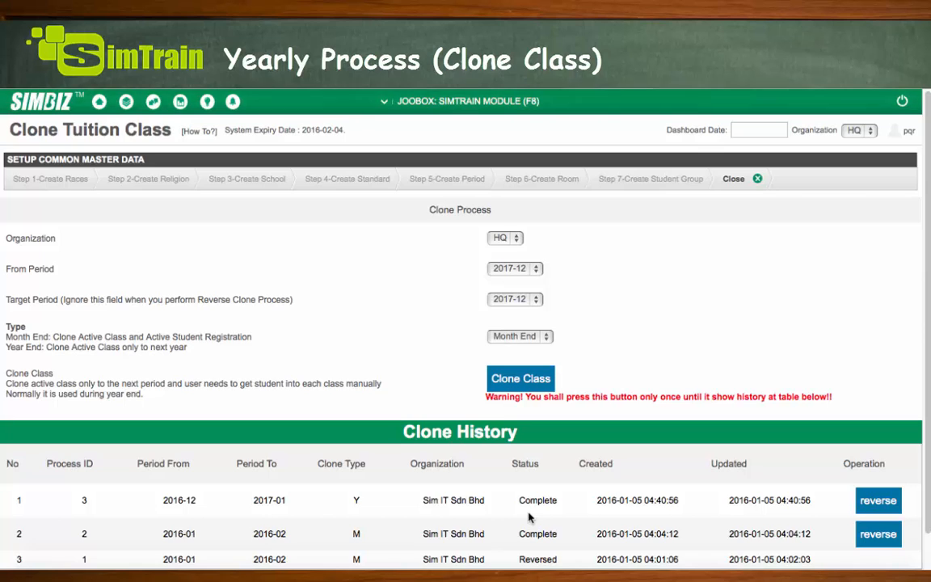
{"action": "scroll", "coordinate": [529, 510], "scroll_direction": "down", "scroll_amount": 2}
{"action": "scroll", "coordinate": [528, 512], "scroll_direction": "down", "scroll_amount": 2}
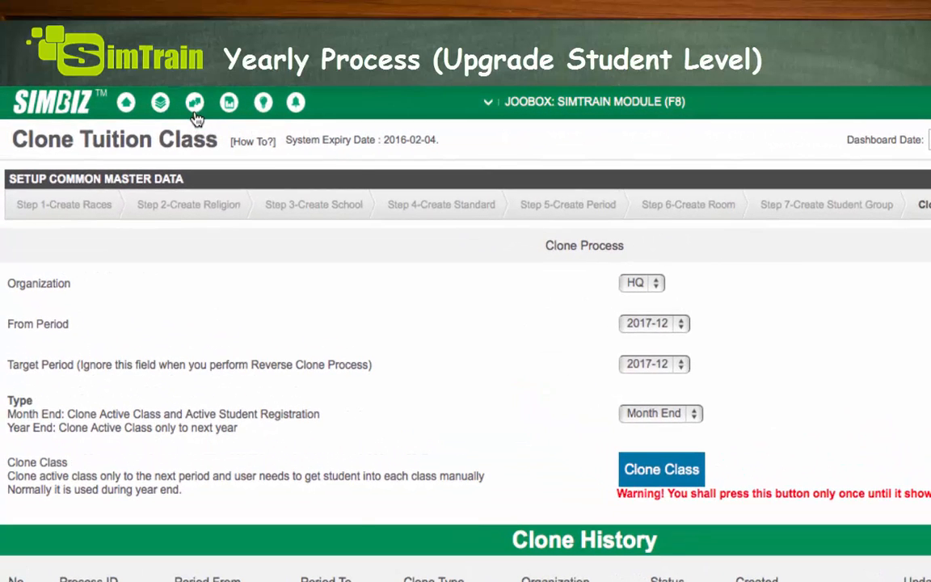
Open Upgrade Student Level and upgrade the students of standard Y1 with group Null, confirming with YES.
{"action": "left_click", "coordinate": [195, 112]}
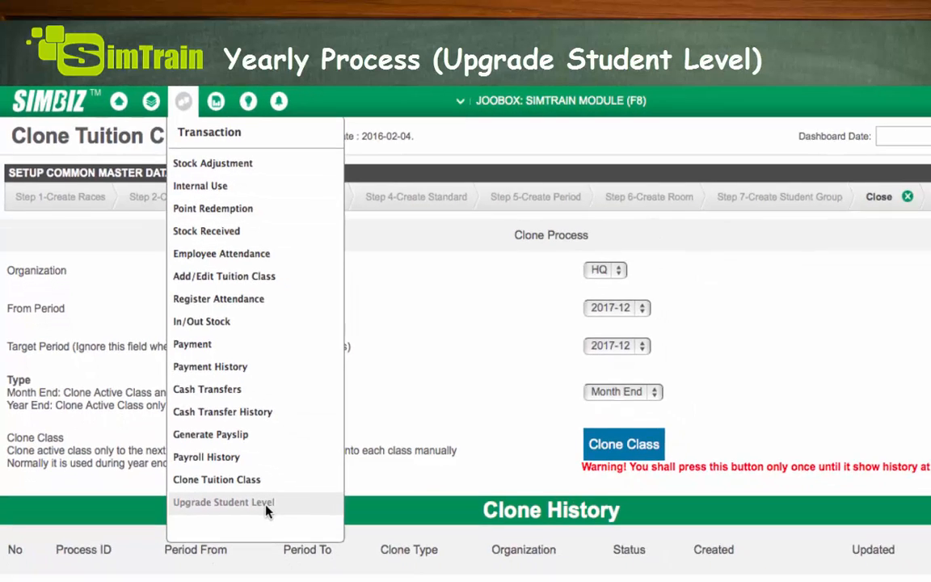
{"action": "left_click", "coordinate": [283, 532]}
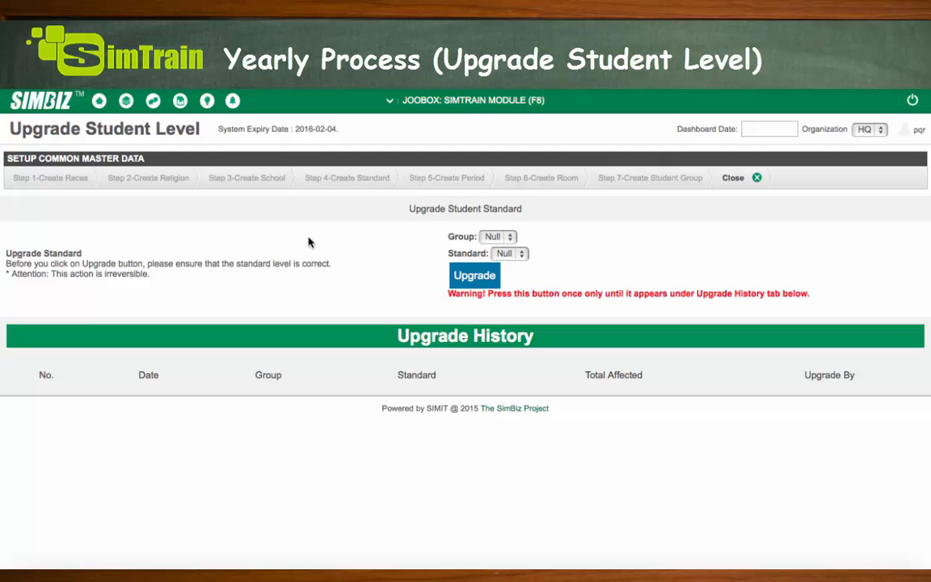
{"action": "left_click", "coordinate": [521, 255]}
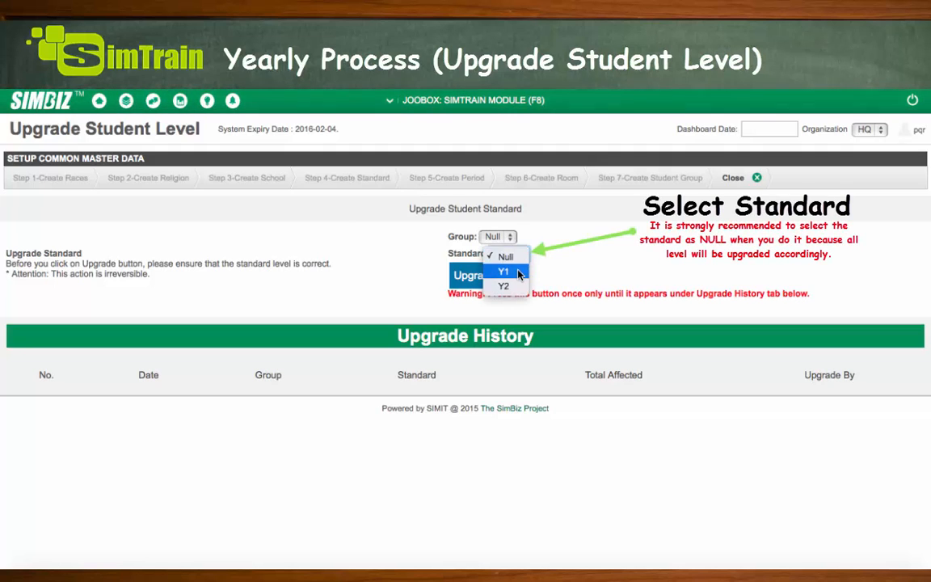
{"action": "left_click", "coordinate": [511, 272]}
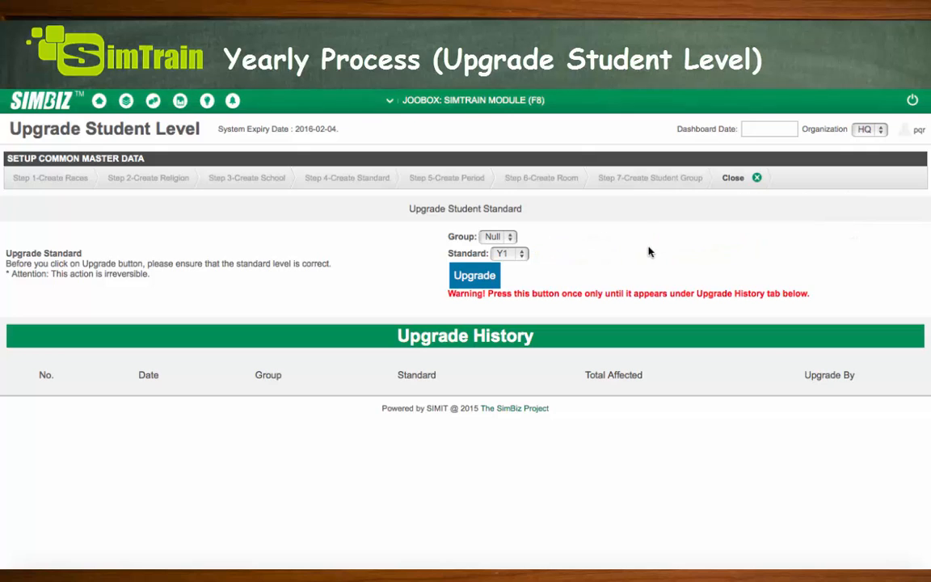
{"action": "left_click", "coordinate": [477, 283]}
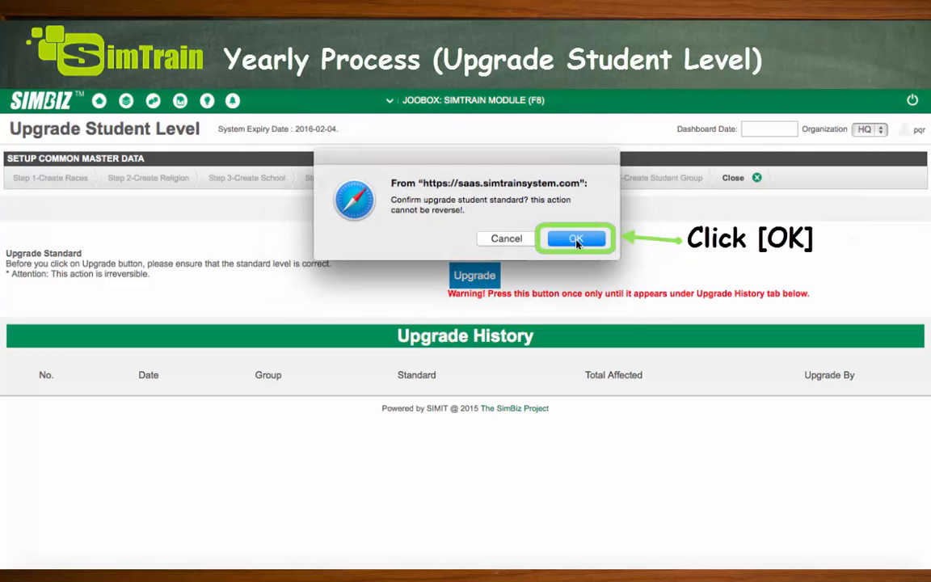
{"action": "left_click", "coordinate": [575, 238]}
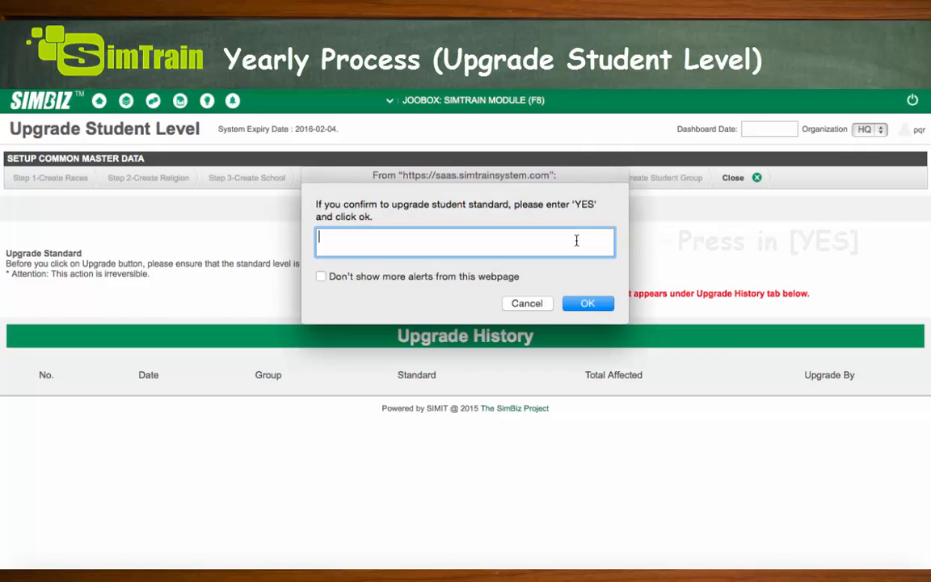
{"action": "type", "text": "YES"}
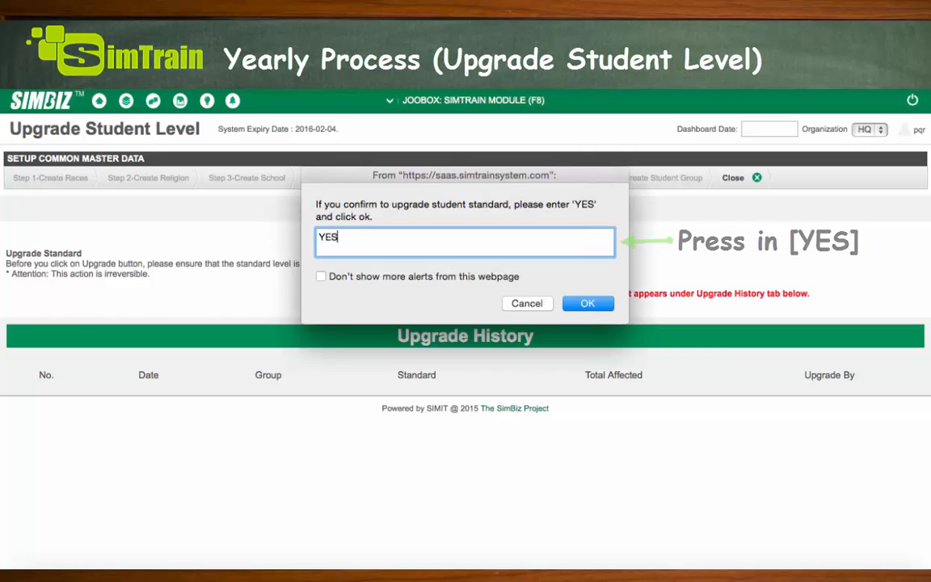
{"action": "left_click", "coordinate": [588, 303]}
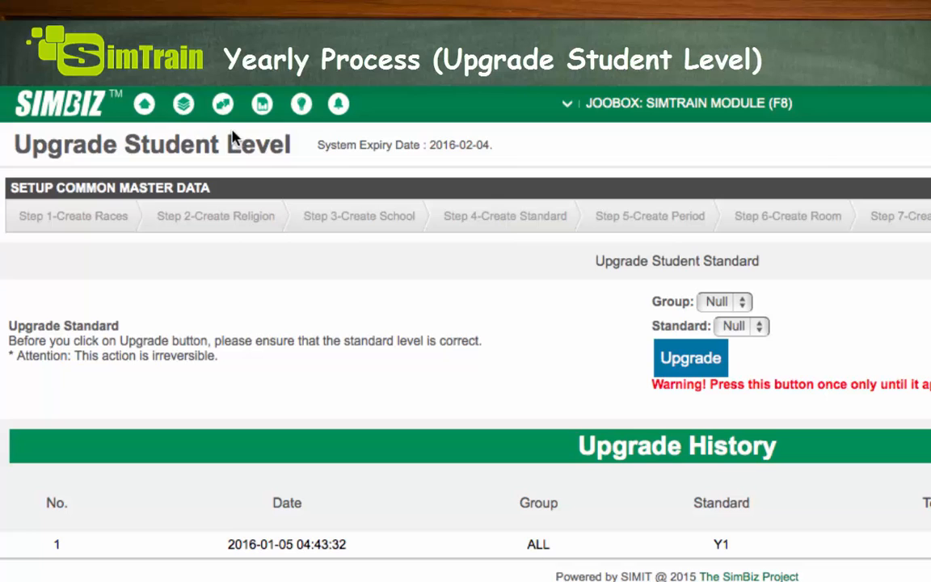
Open Add/Edit Student, search all students without filters and check the standard shown for each in the student list.
{"action": "left_click", "coordinate": [183, 108]}
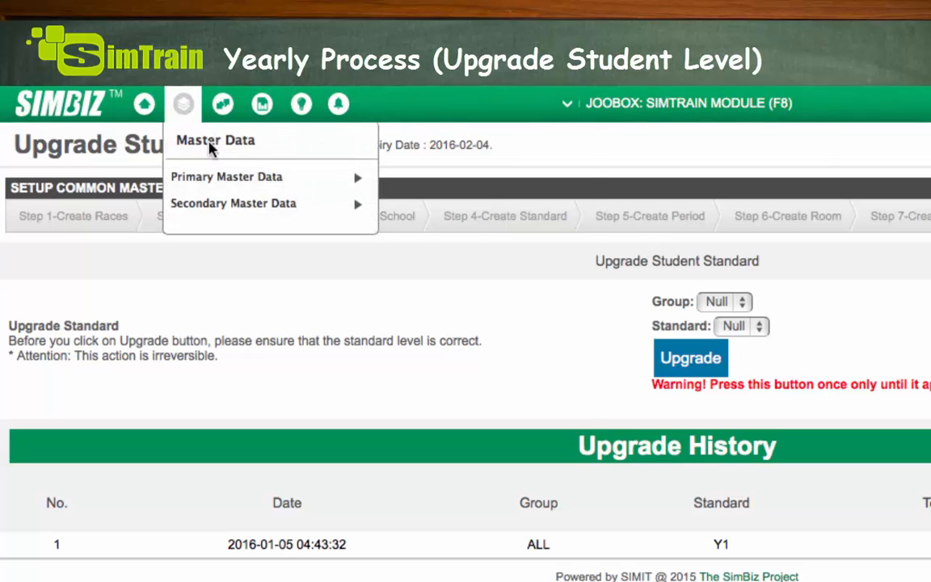
{"action": "mouse_move", "coordinate": [259, 178]}
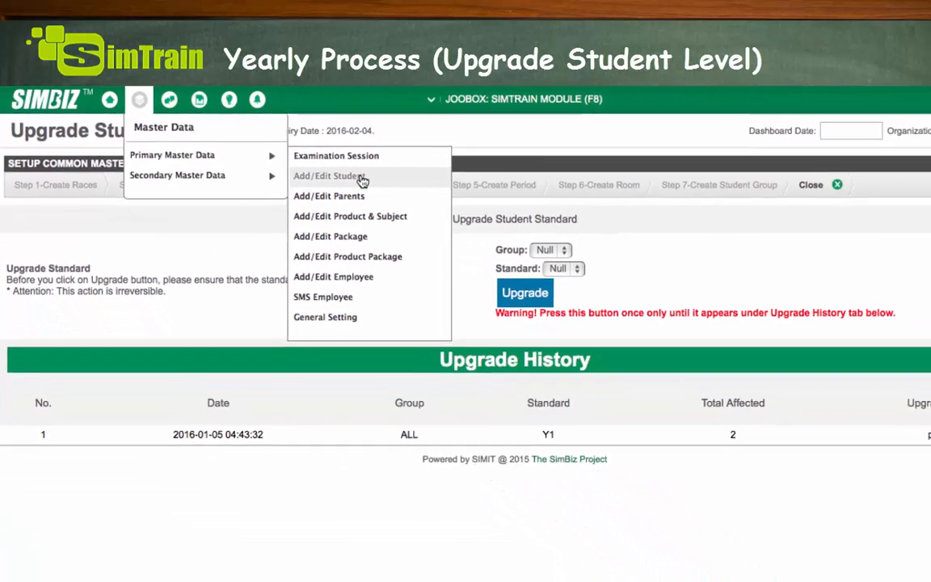
{"action": "left_click", "coordinate": [475, 208]}
{"action": "left_click", "coordinate": [136, 229]}
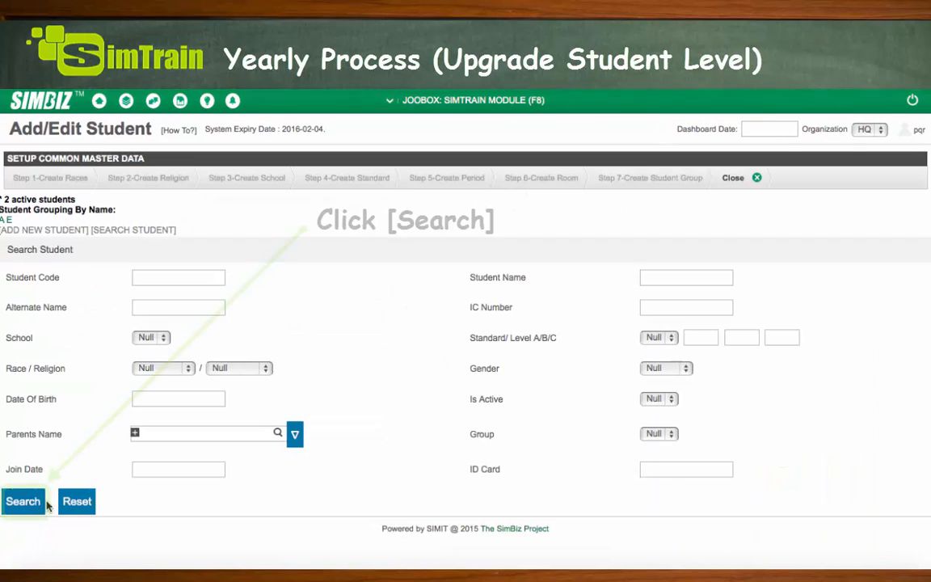
{"action": "left_click", "coordinate": [24, 502]}
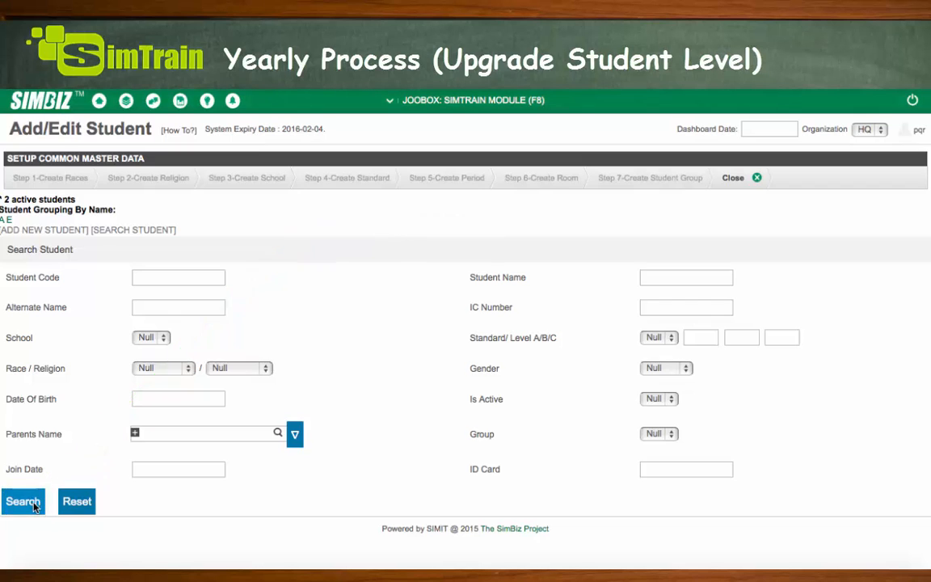
{"action": "scroll", "coordinate": [299, 433], "scroll_direction": "down", "scroll_amount": 3}
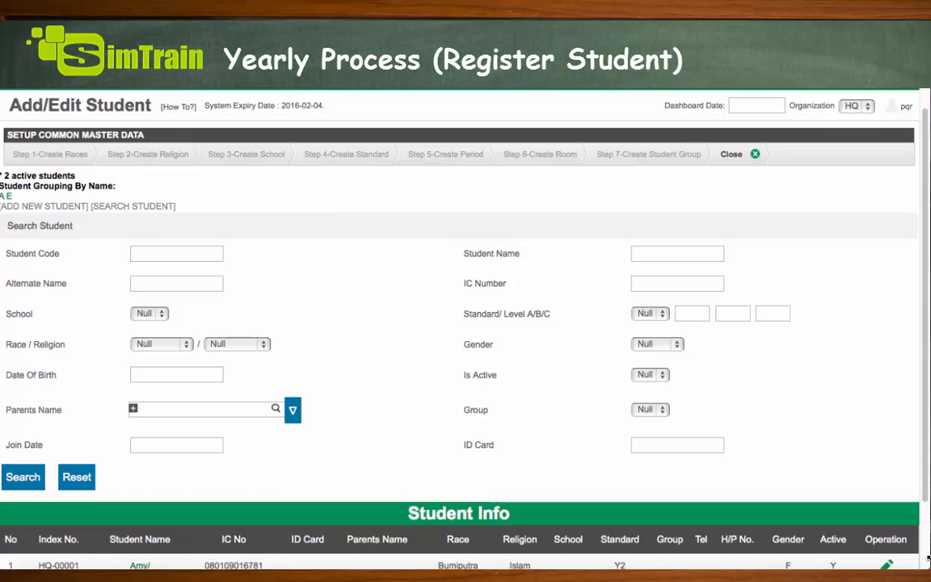
Open the Payment page and select the first listed student.
{"action": "scroll", "coordinate": [921, 553], "scroll_direction": "up", "scroll_amount": 1}
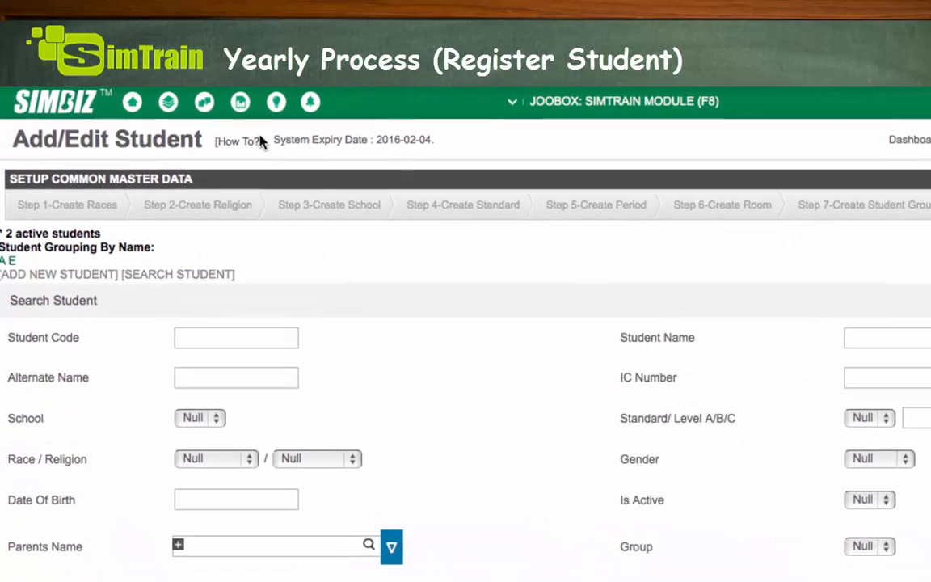
{"action": "left_click", "coordinate": [220, 117]}
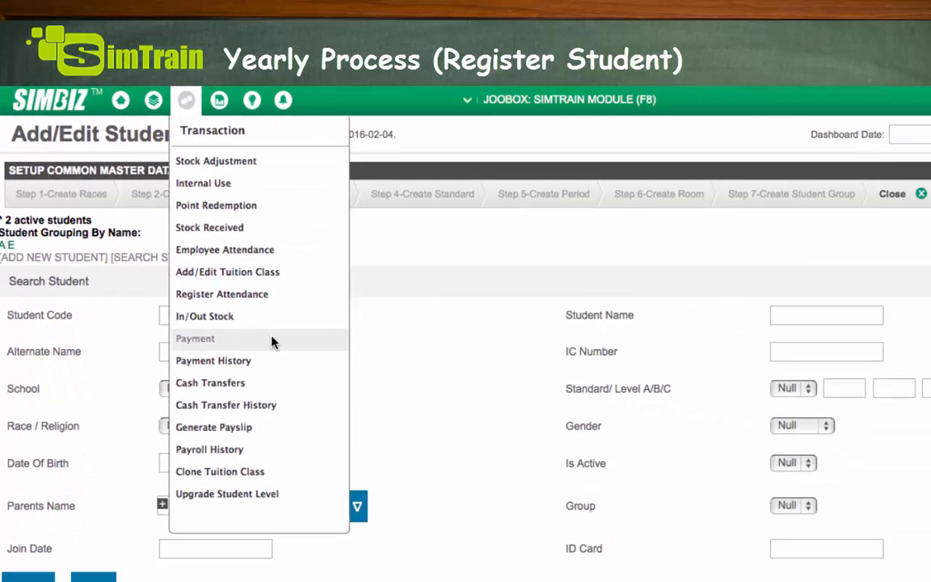
{"action": "left_click", "coordinate": [322, 388]}
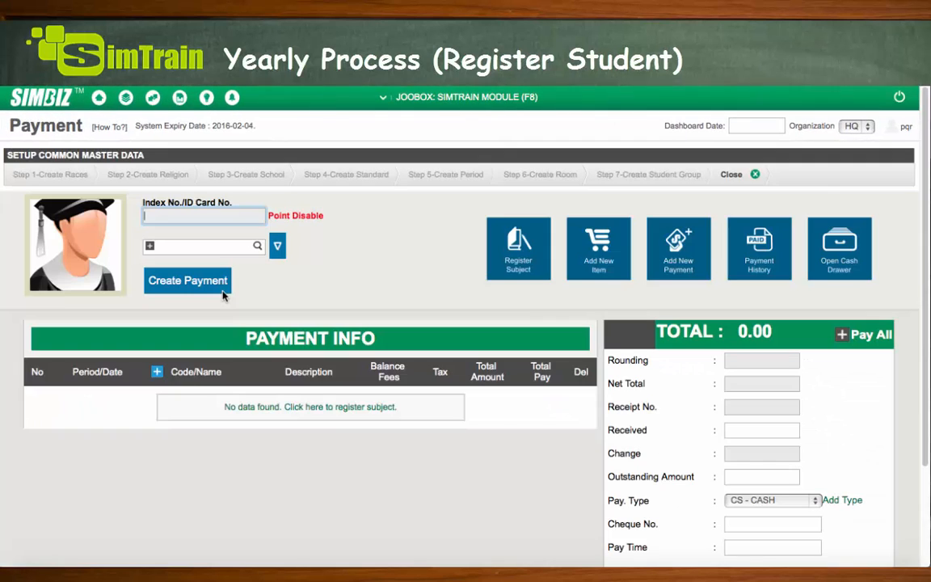
{"action": "left_click", "coordinate": [227, 246]}
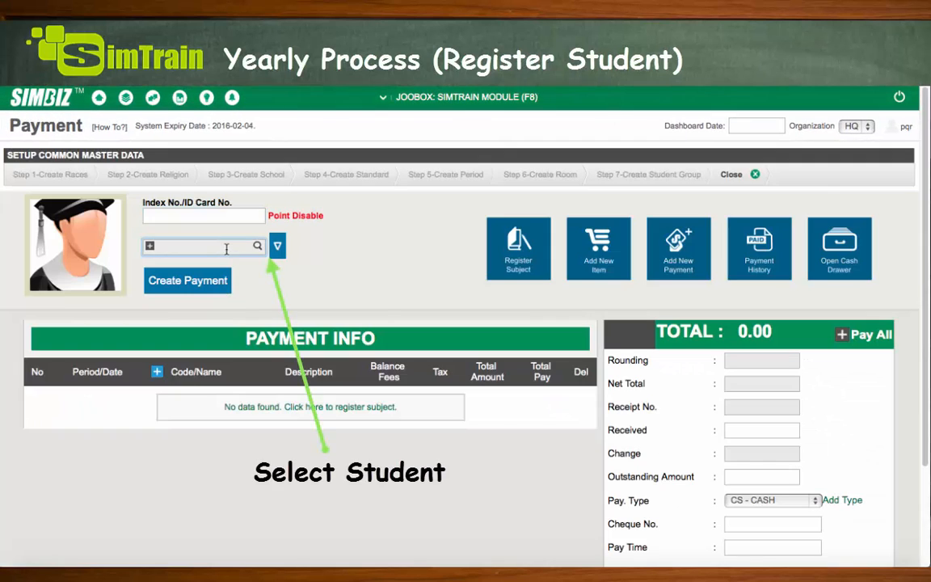
{"action": "left_click", "coordinate": [224, 266]}
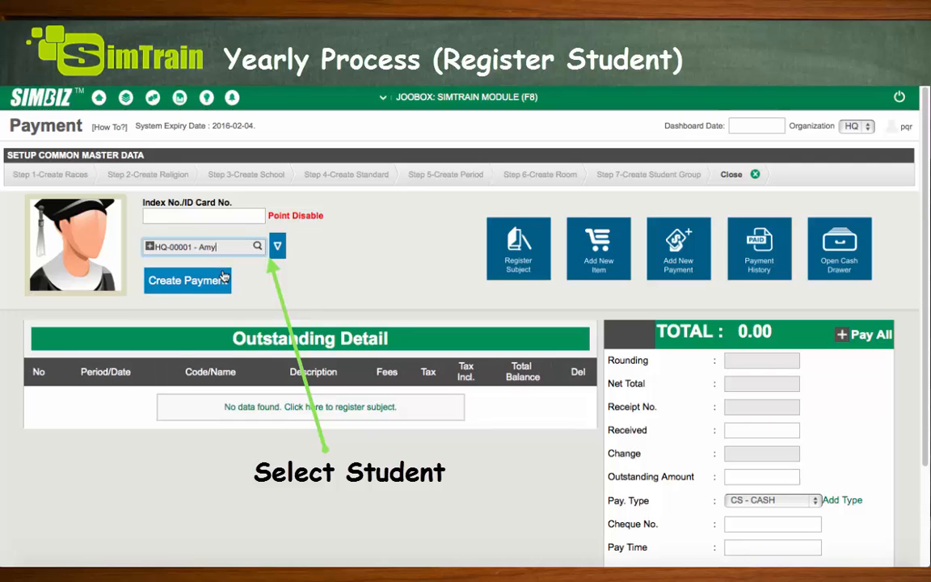
Open Register Subject for the student and search the classes of standard Y2 for period 2017-01 to 2017-01.
{"action": "left_click", "coordinate": [518, 254]}
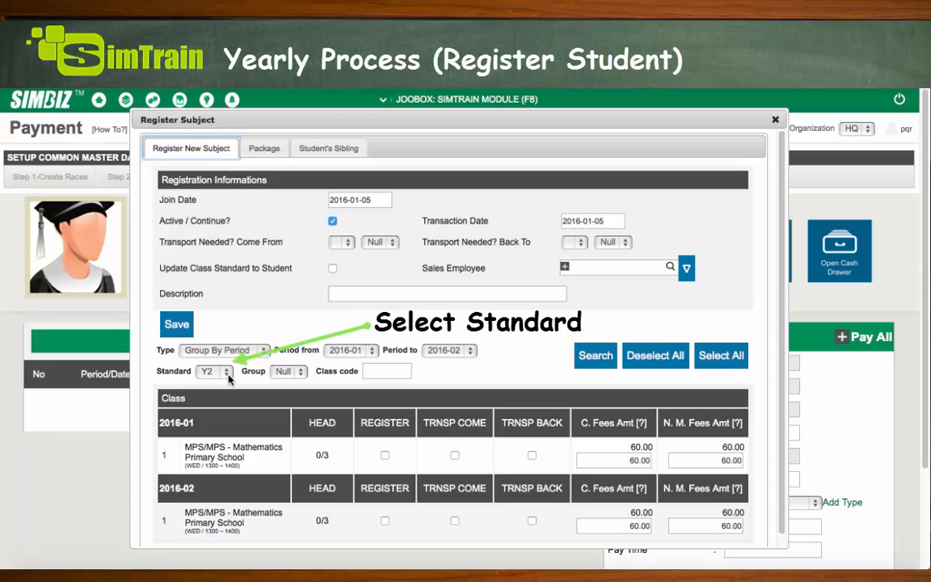
{"action": "left_click", "coordinate": [229, 379]}
{"action": "left_click", "coordinate": [212, 373]}
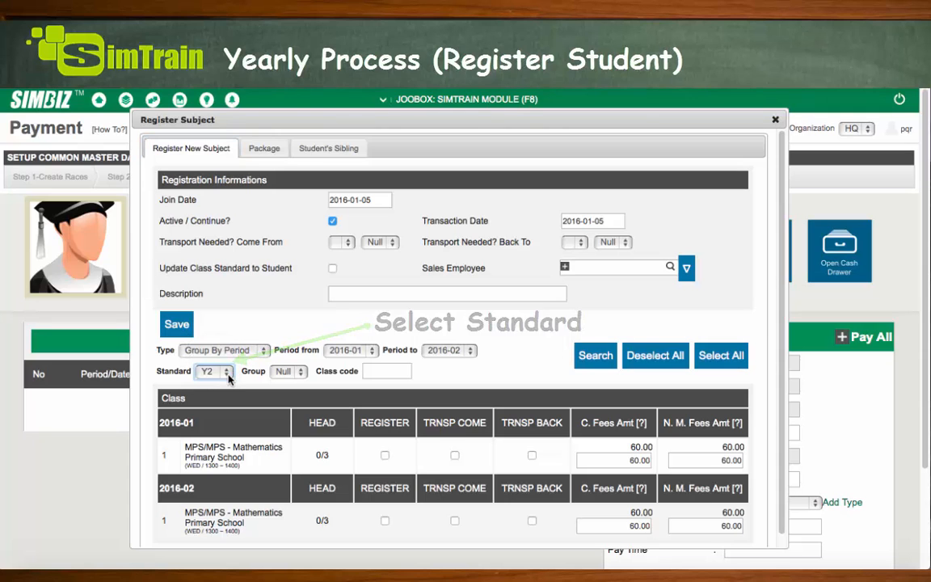
{"action": "left_click", "coordinate": [374, 351]}
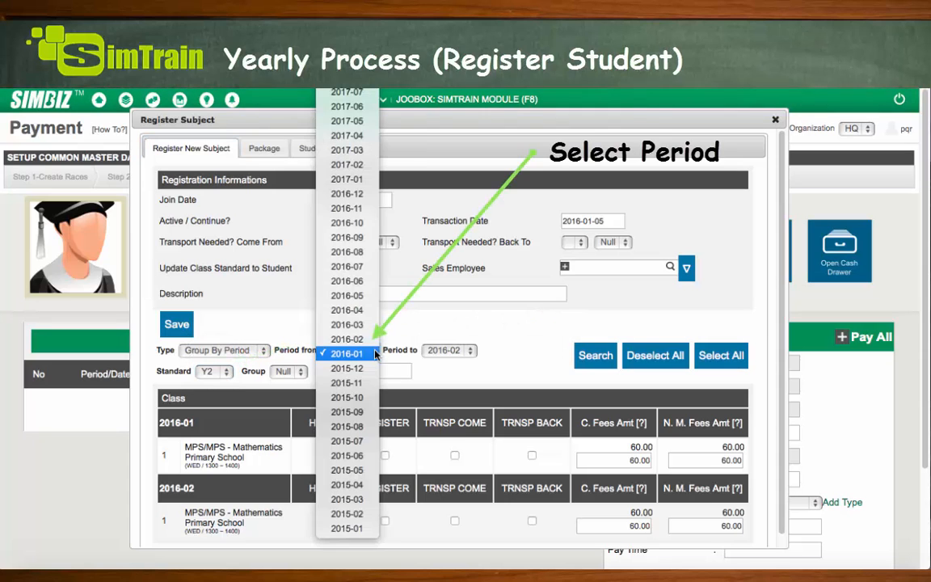
{"action": "left_click", "coordinate": [349, 183]}
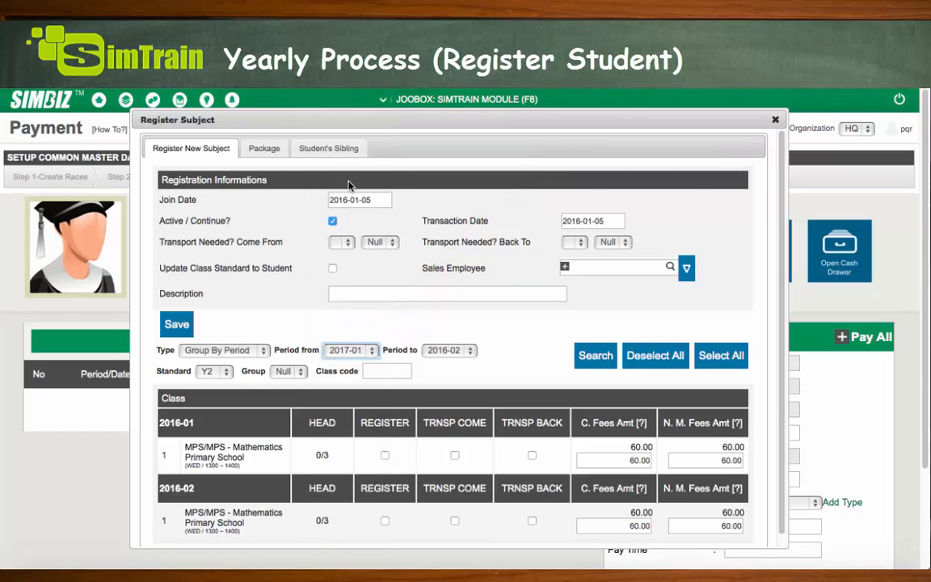
{"action": "left_click", "coordinate": [472, 351]}
{"action": "left_click", "coordinate": [448, 193]}
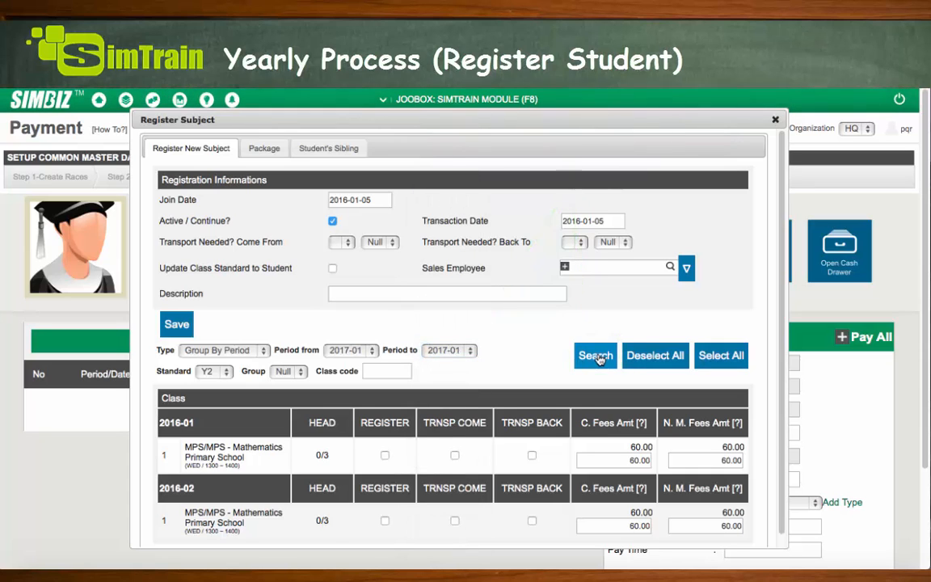
{"action": "left_click", "coordinate": [597, 357]}
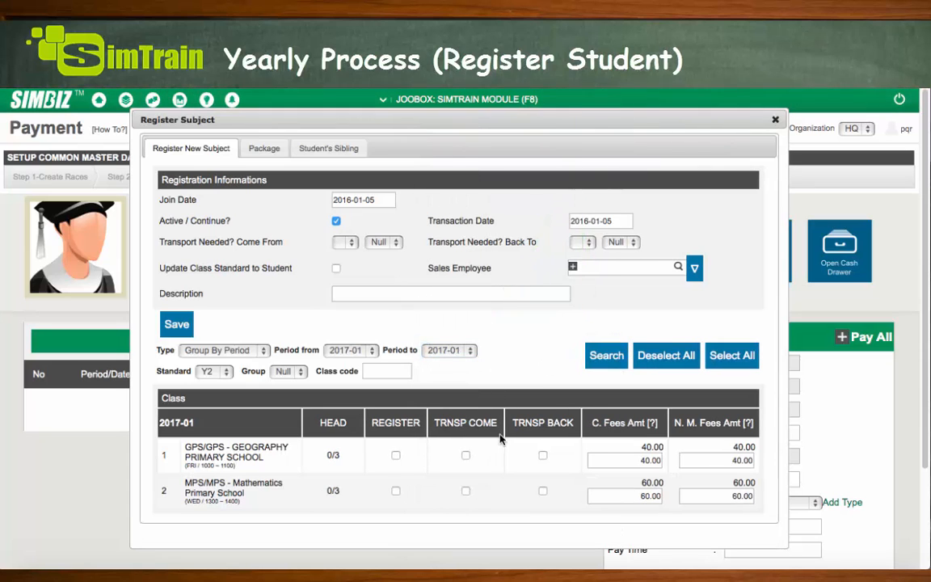
Register the student for the GPS - GEOGRAPHY PRIMARY SCHOOL class, save and confirm the record, and close the registration.
{"action": "left_click", "coordinate": [396, 457]}
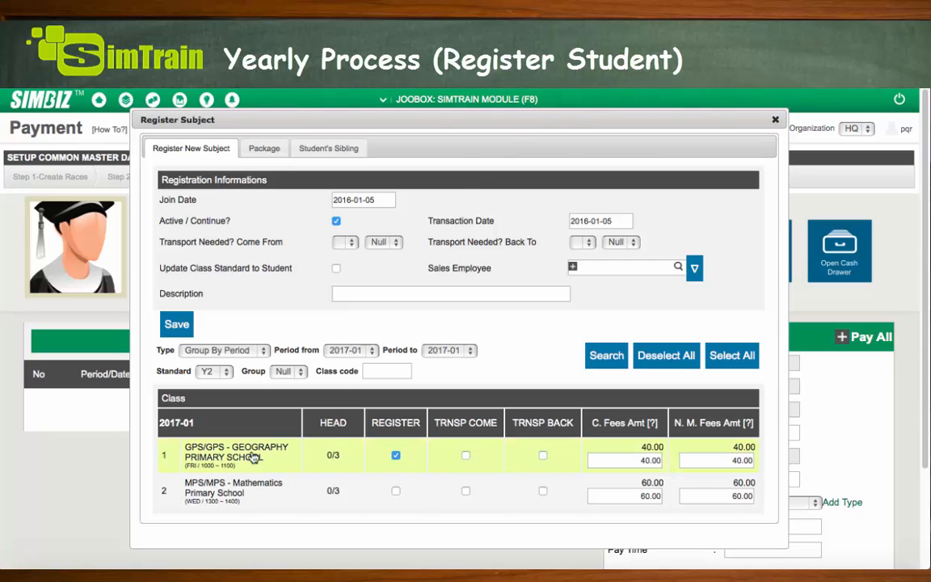
{"action": "left_click", "coordinate": [177, 324]}
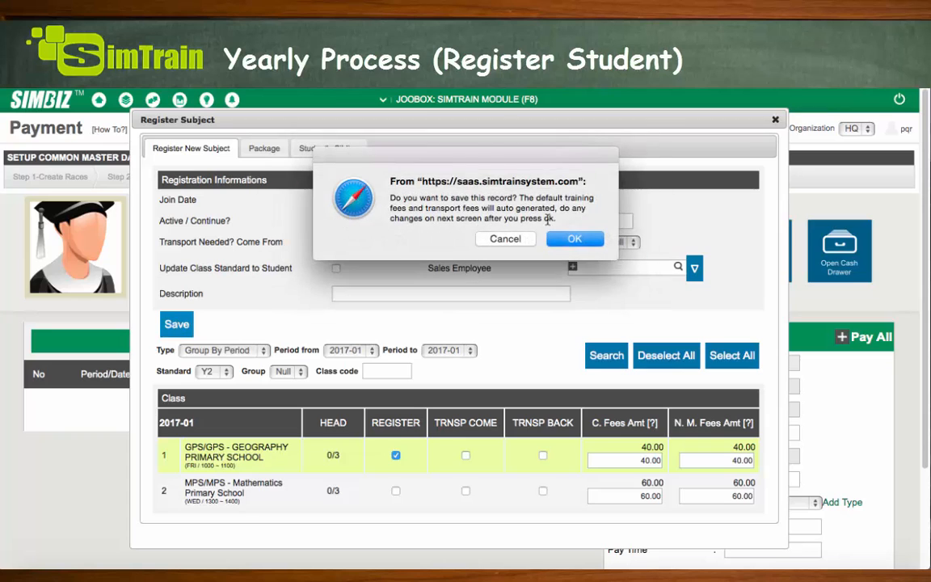
{"action": "left_click", "coordinate": [575, 237]}
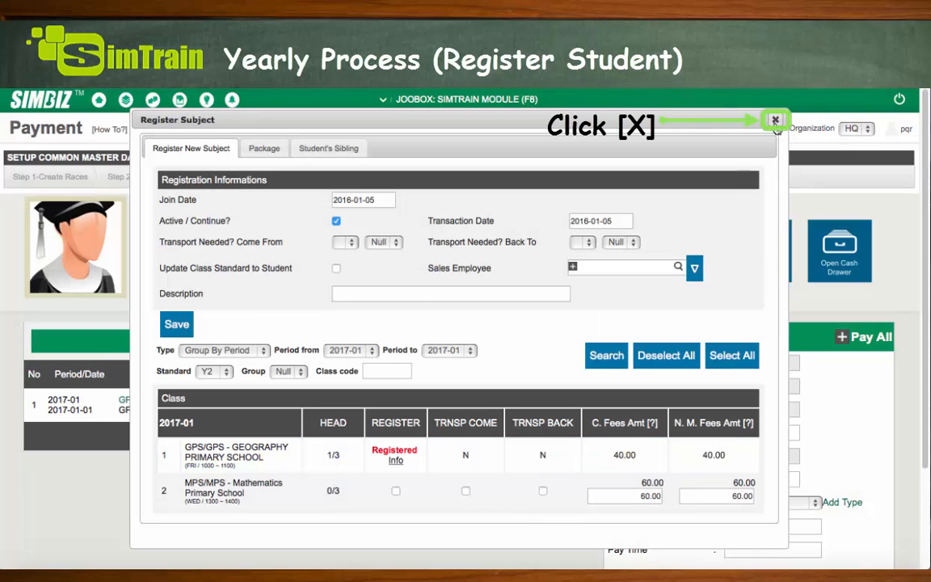
{"action": "left_click", "coordinate": [774, 121]}
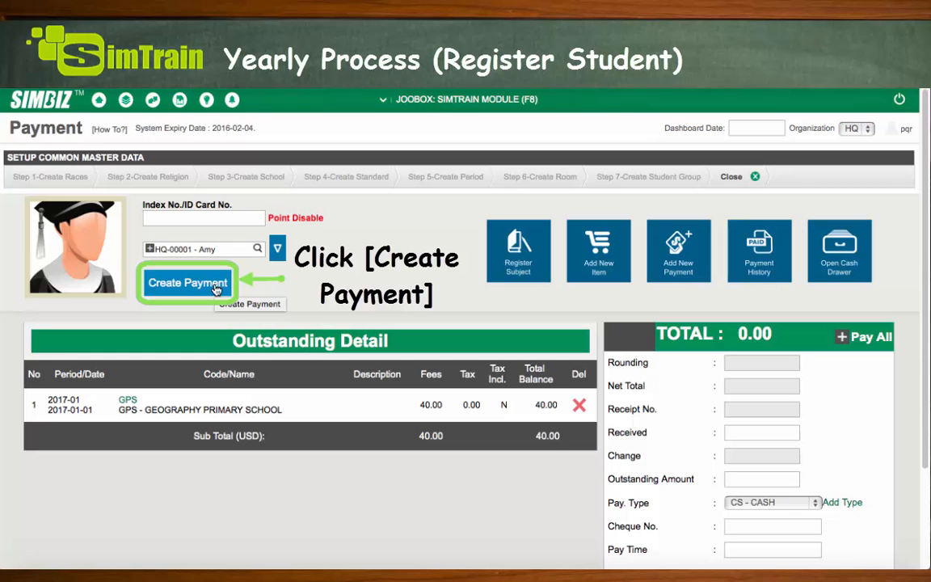
Create a payment for the registered class, pay the full 40.00 by CS - CASH and complete it.
{"action": "left_click", "coordinate": [217, 287]}
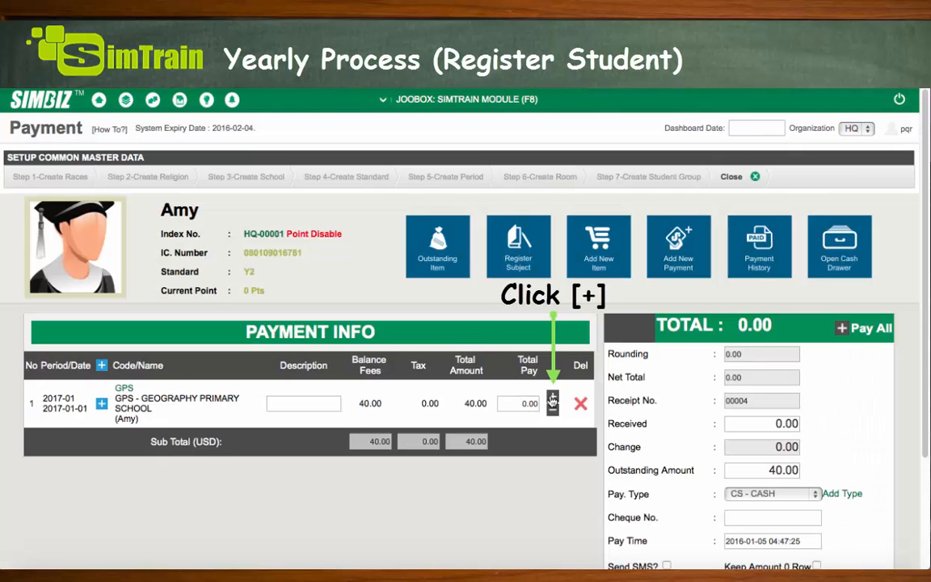
{"action": "left_click", "coordinate": [552, 397]}
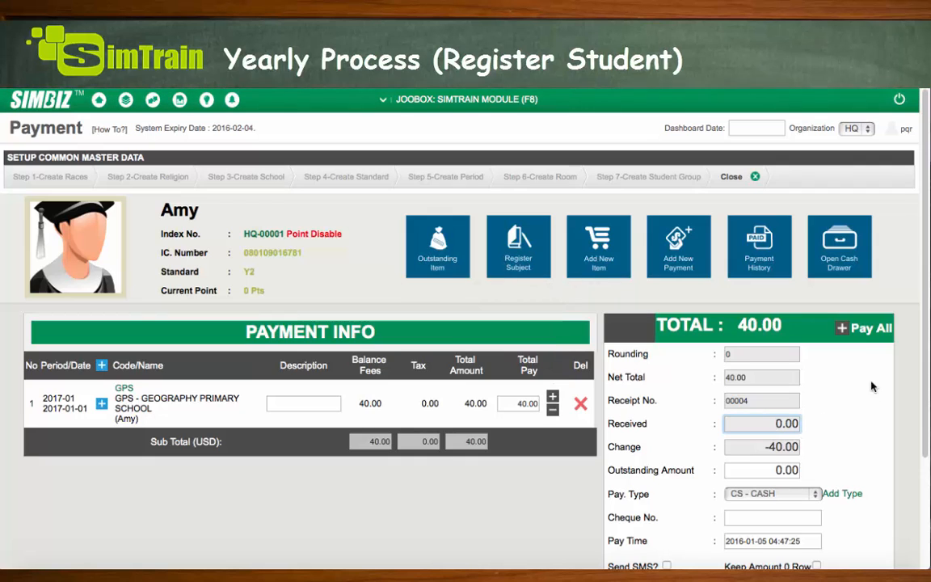
{"action": "left_click", "coordinate": [842, 330]}
{"action": "scroll", "coordinate": [846, 488], "scroll_direction": "down", "scroll_amount": 3}
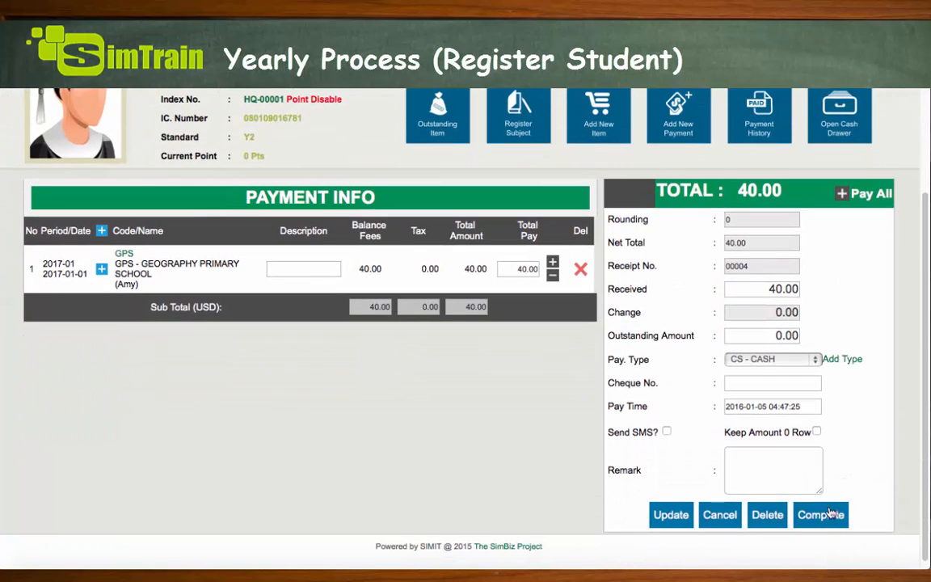
{"action": "left_click", "coordinate": [831, 513]}
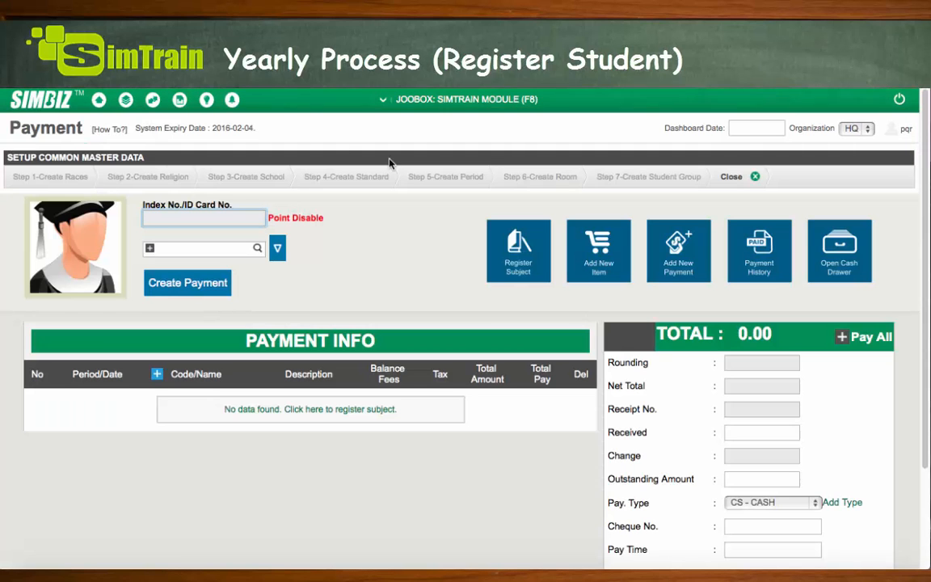
Select the second listed student, open Register Subject and search the classes for period 2017-01 to 2017-01.
{"action": "left_click", "coordinate": [194, 248]}
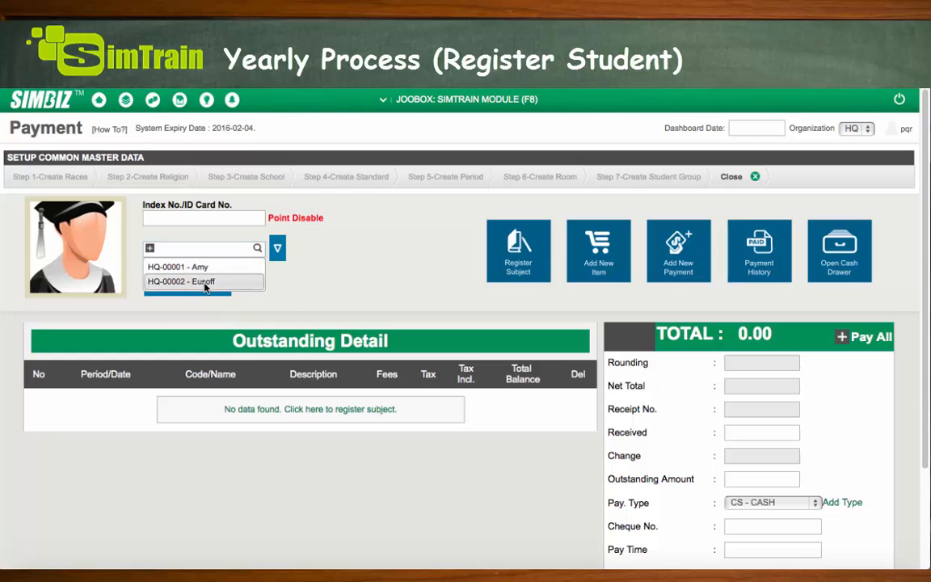
{"action": "left_click", "coordinate": [204, 280]}
{"action": "left_click", "coordinate": [395, 273]}
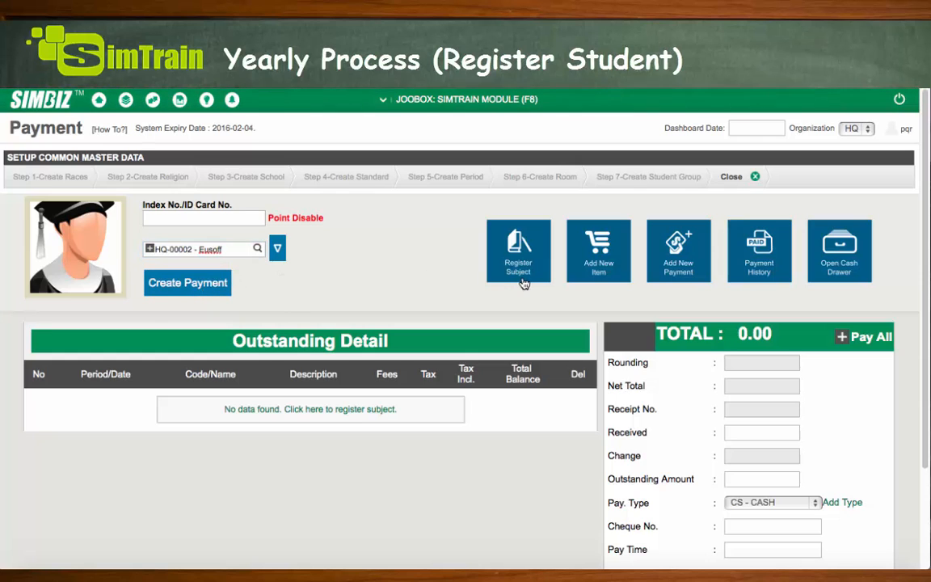
{"action": "left_click", "coordinate": [518, 264]}
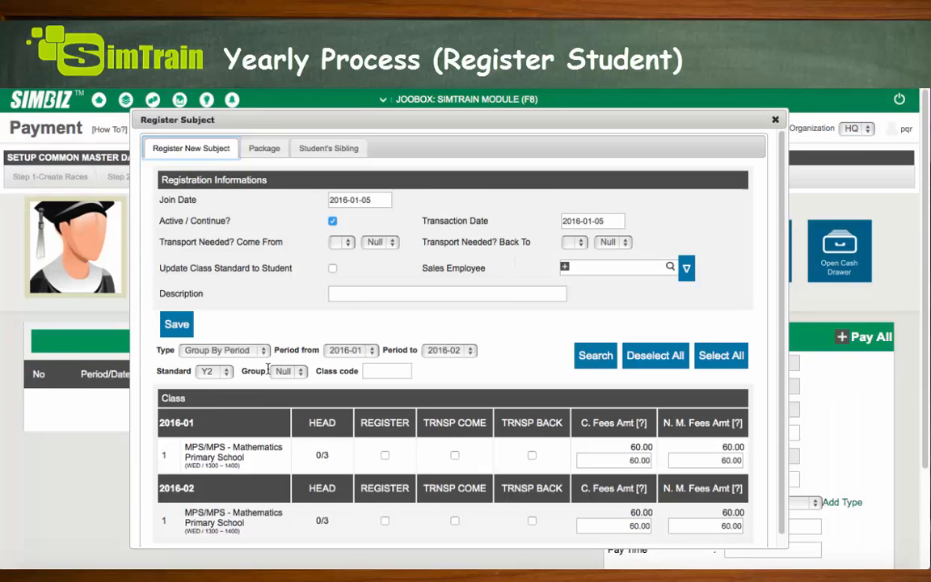
{"action": "left_click", "coordinate": [365, 351]}
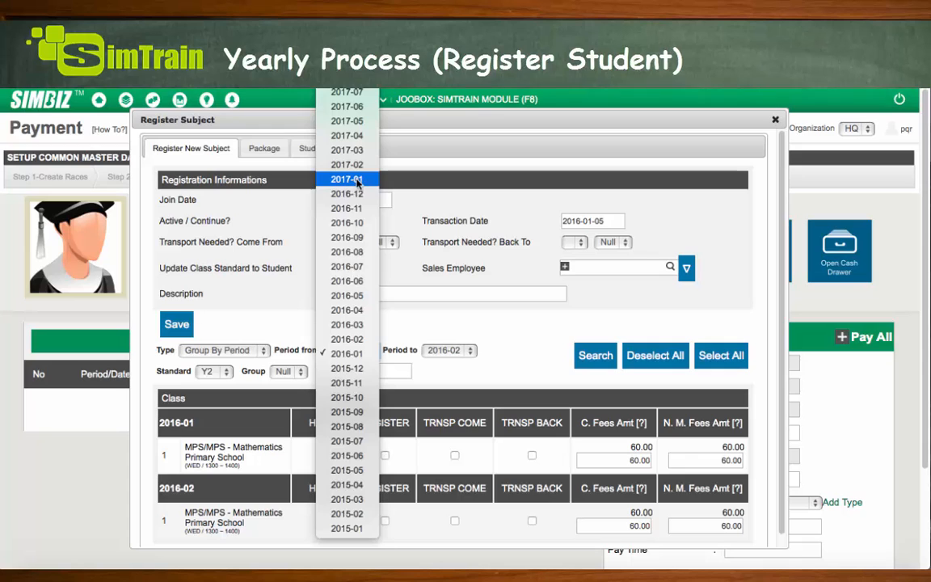
{"action": "left_click", "coordinate": [353, 187]}
{"action": "left_click", "coordinate": [465, 353]}
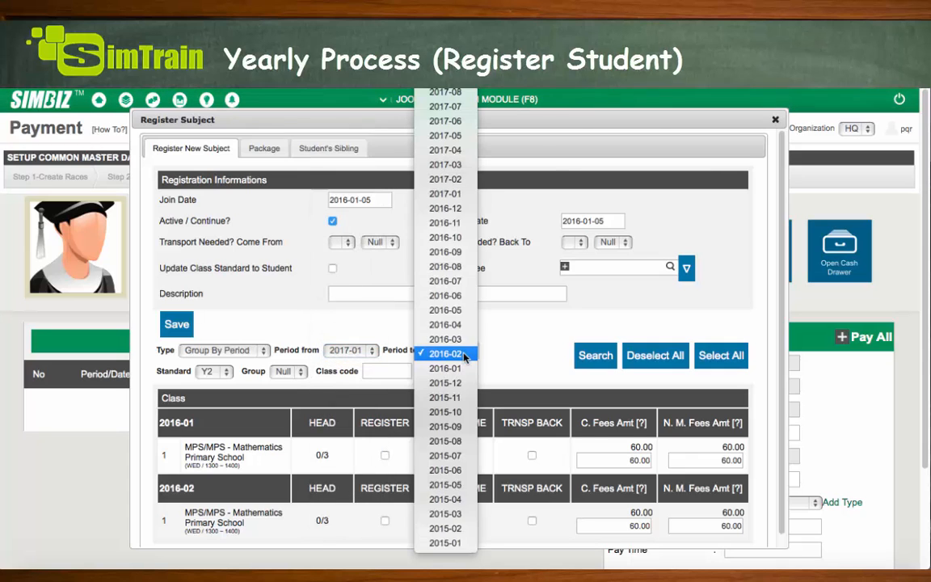
{"action": "left_click", "coordinate": [445, 194]}
{"action": "left_click", "coordinate": [588, 360]}
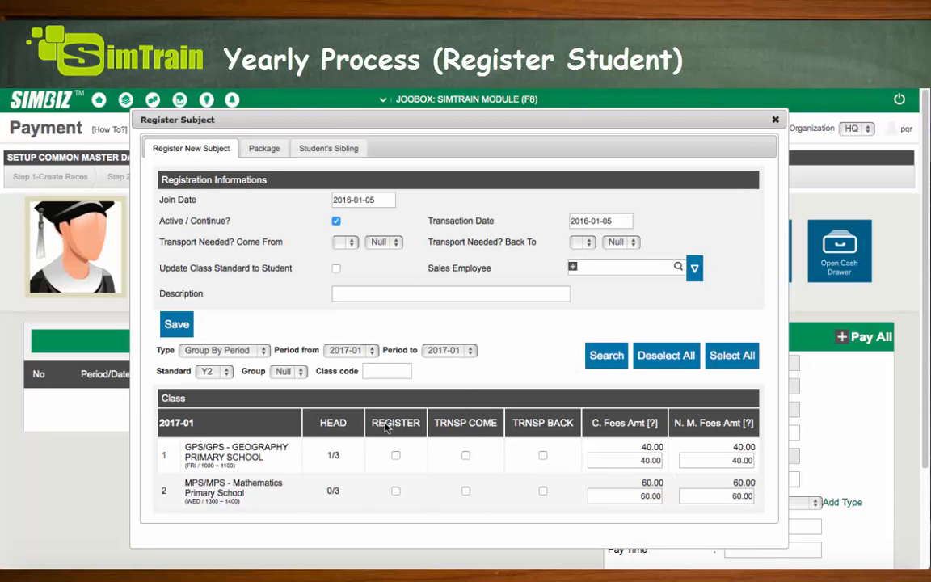
Register the second student for the GPS - GEOGRAPHY PRIMARY SCHOOL class, then save and confirm the record.
{"action": "left_click", "coordinate": [395, 455]}
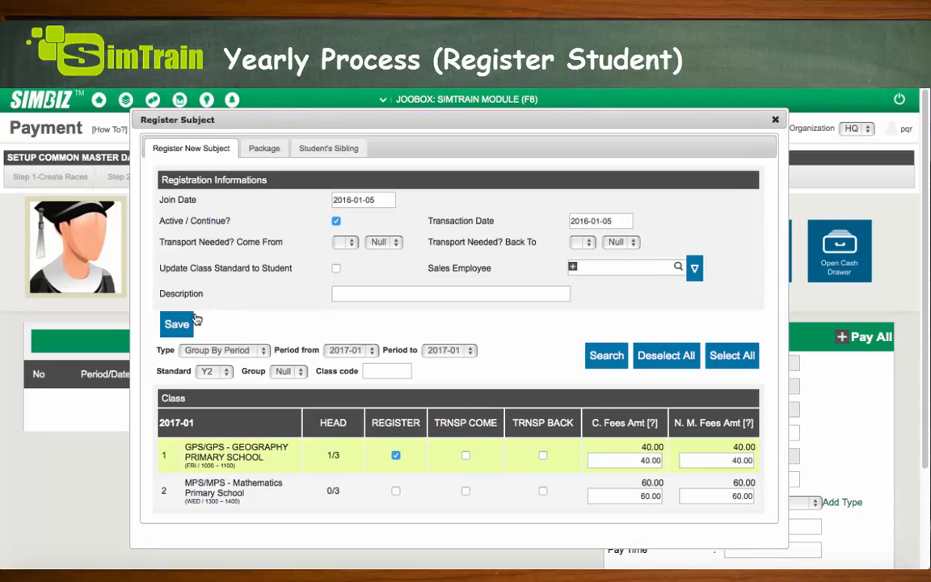
{"action": "left_click", "coordinate": [177, 324]}
{"action": "left_click", "coordinate": [575, 239]}
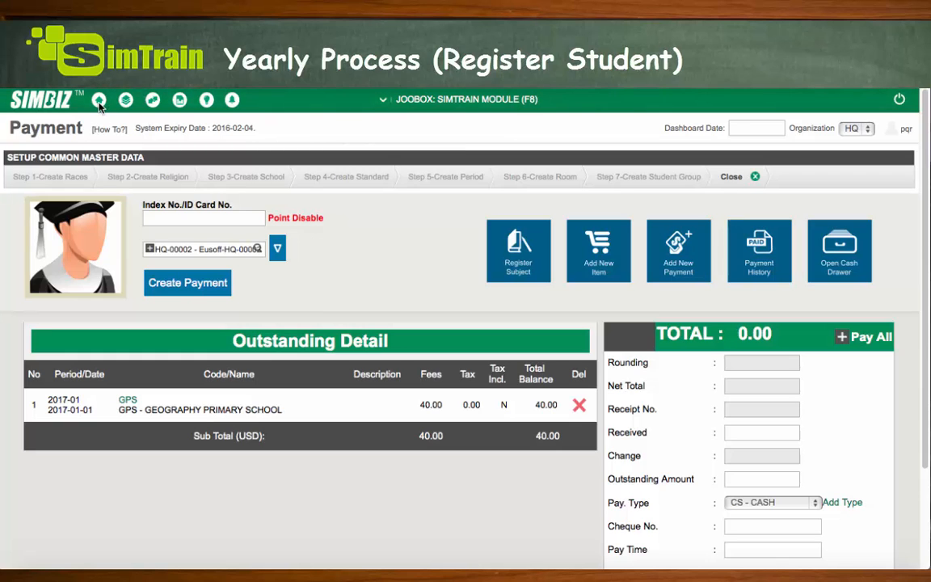
Open Add/Edit Tuition Class, show the search form and search the classes for period 2017-01 to 2017-01.
{"action": "left_click", "coordinate": [99, 100]}
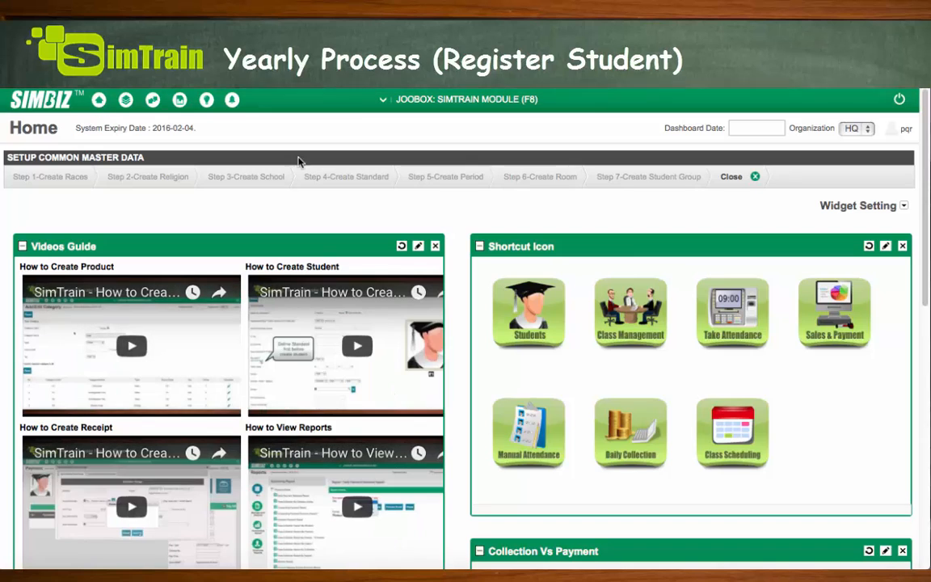
{"action": "left_click", "coordinate": [152, 100]}
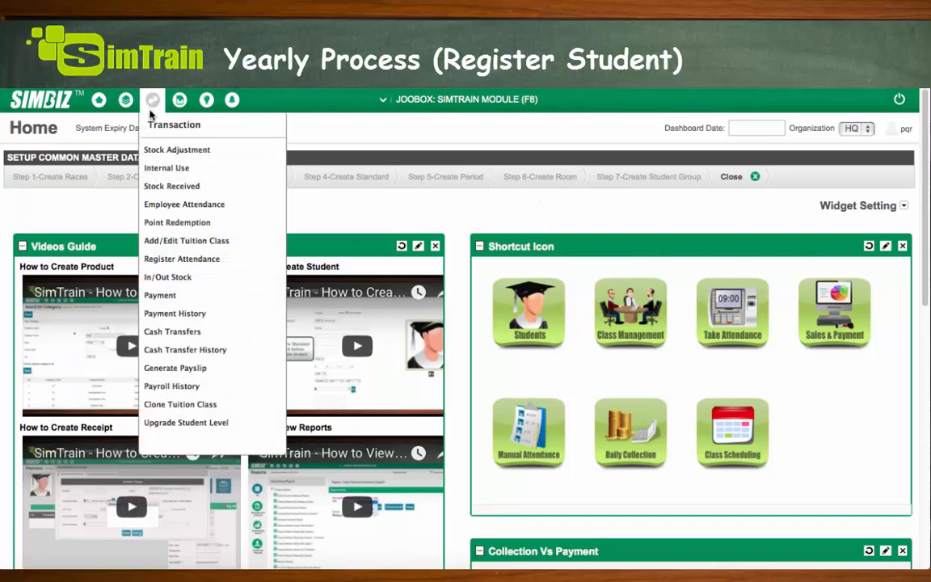
{"action": "left_click", "coordinate": [187, 240]}
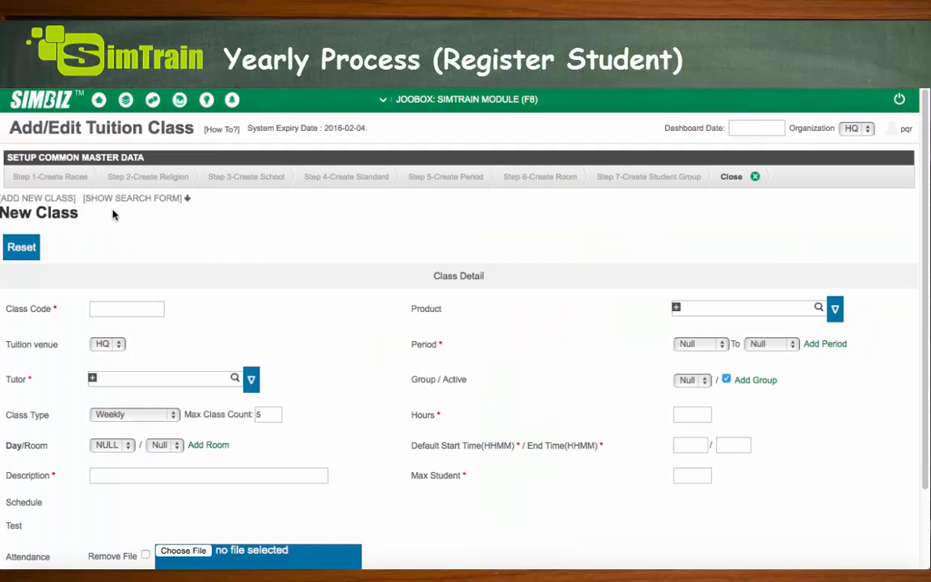
{"action": "left_click", "coordinate": [129, 198]}
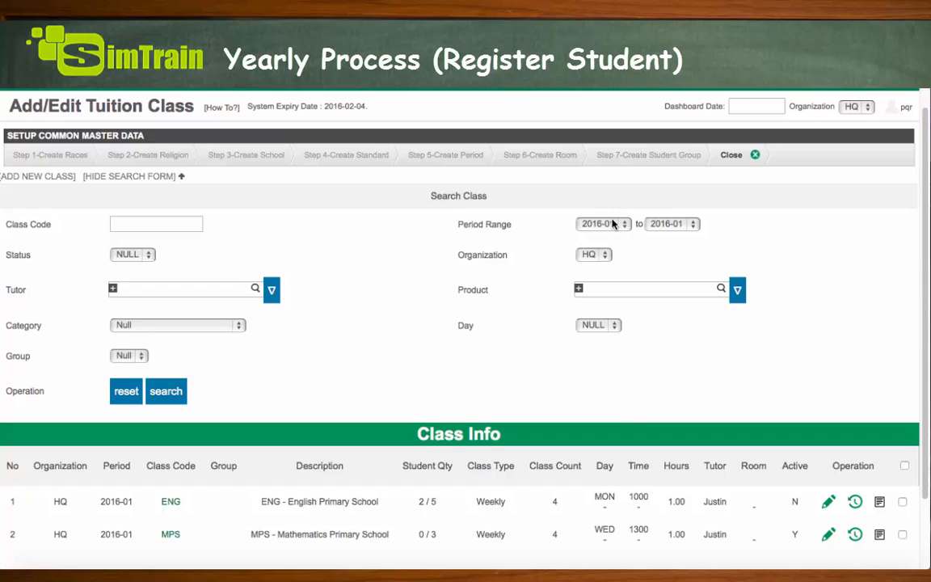
{"action": "left_click", "coordinate": [612, 224]}
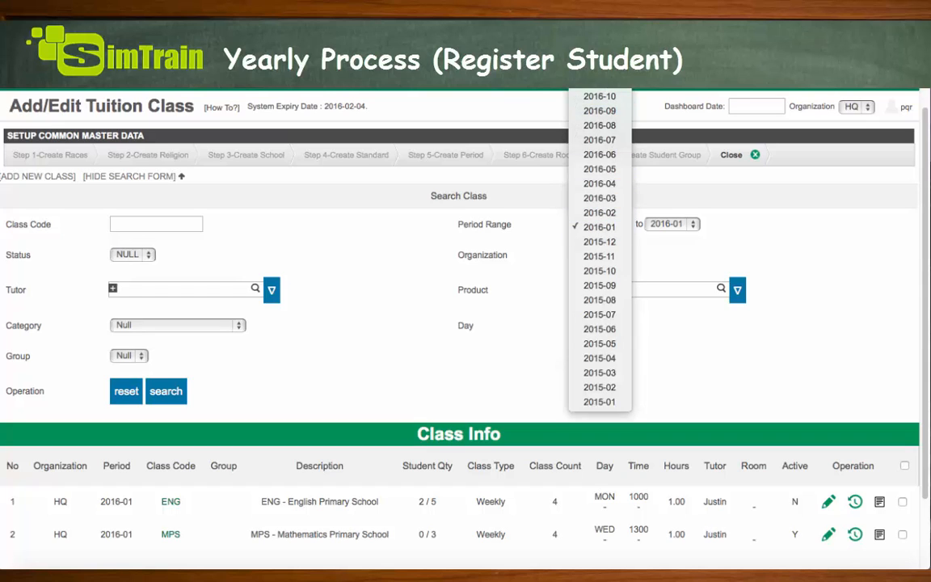
{"action": "left_click", "coordinate": [600, 52]}
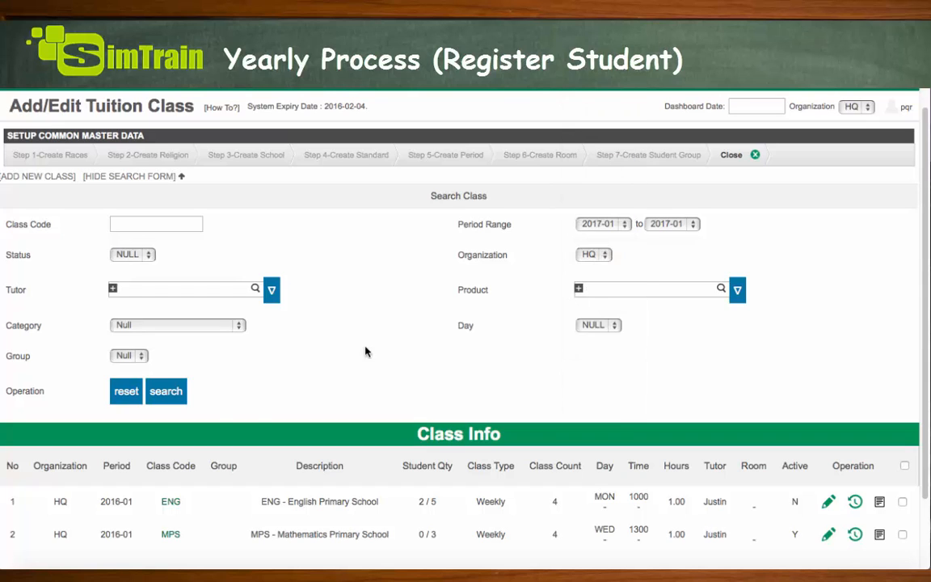
{"action": "left_click", "coordinate": [166, 391]}
Open the attendance sheet of the GPS - GEOGRAPHY PRIMARY SCHOOL class and examine its student list.
{"action": "scroll", "coordinate": [178, 393], "scroll_direction": "down", "scroll_amount": 2}
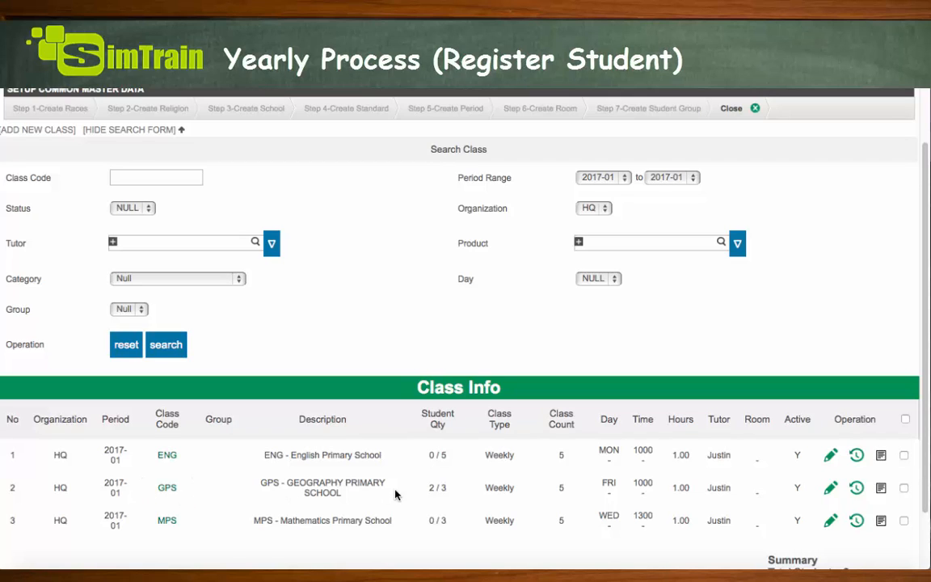
{"action": "left_click", "coordinate": [880, 489]}
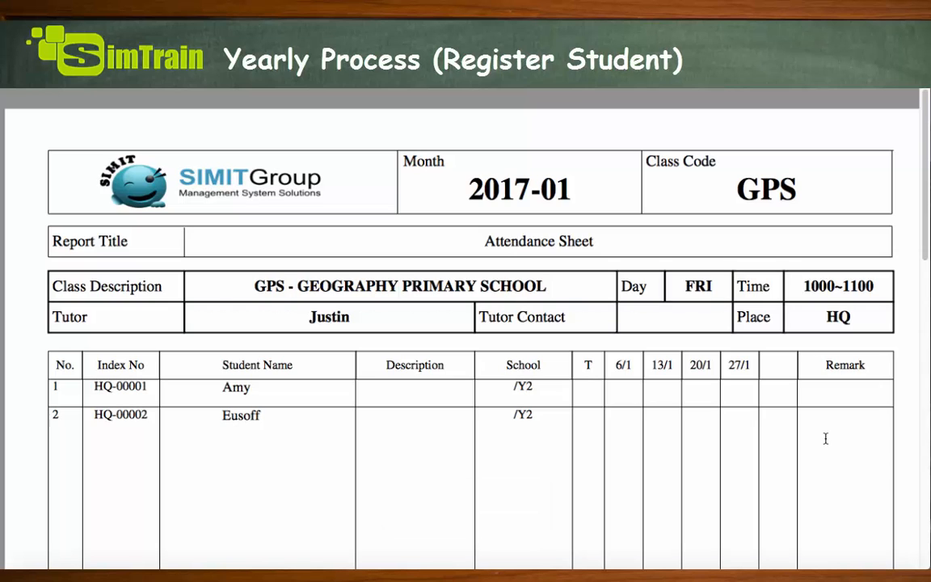
{"action": "scroll", "coordinate": [825, 439], "scroll_direction": "down", "scroll_amount": 1}
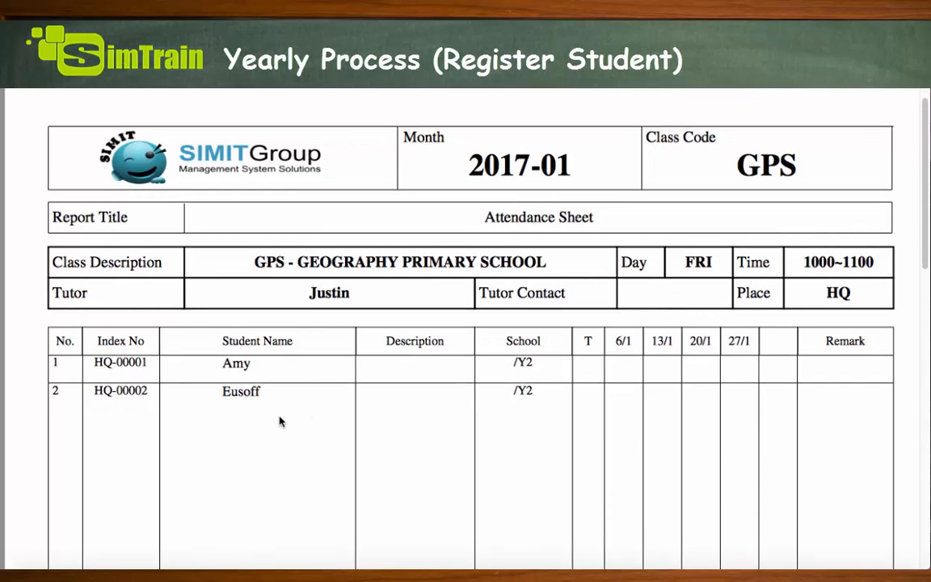